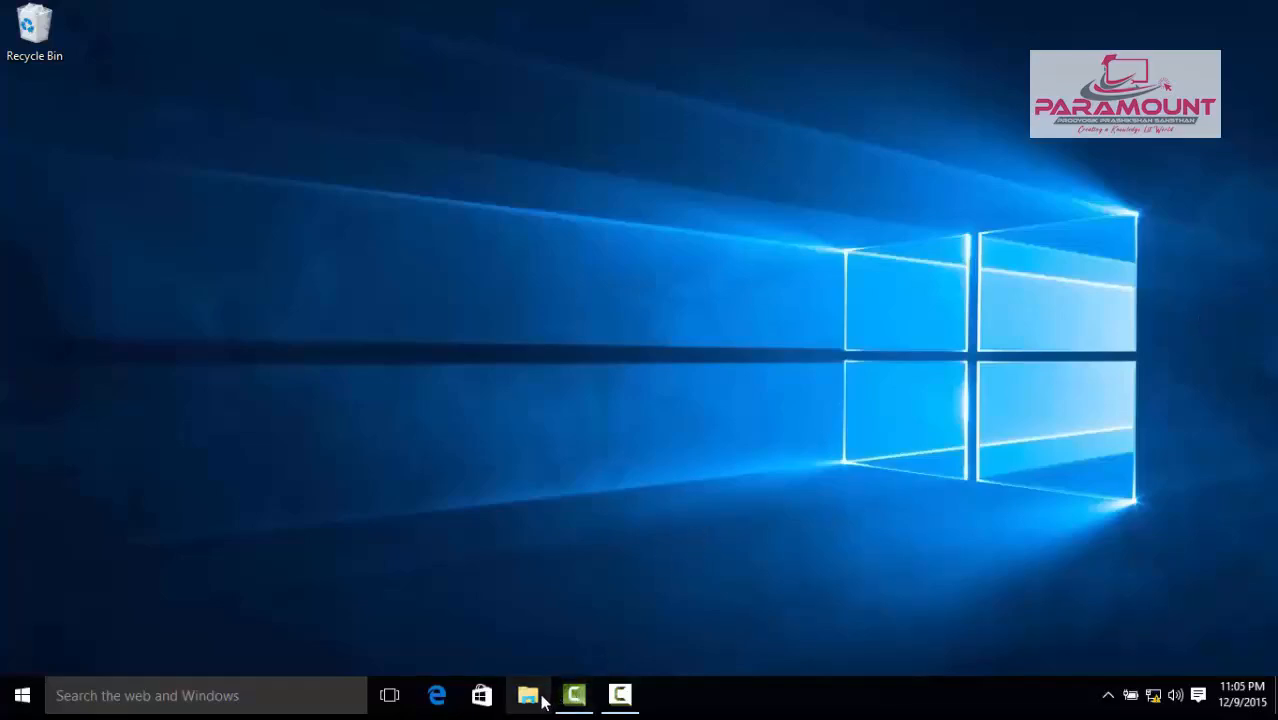
# From the Network location in File Explorer, open the Network and Sharing Center's advanced sharing settings
pyautogui.click(540, 700)
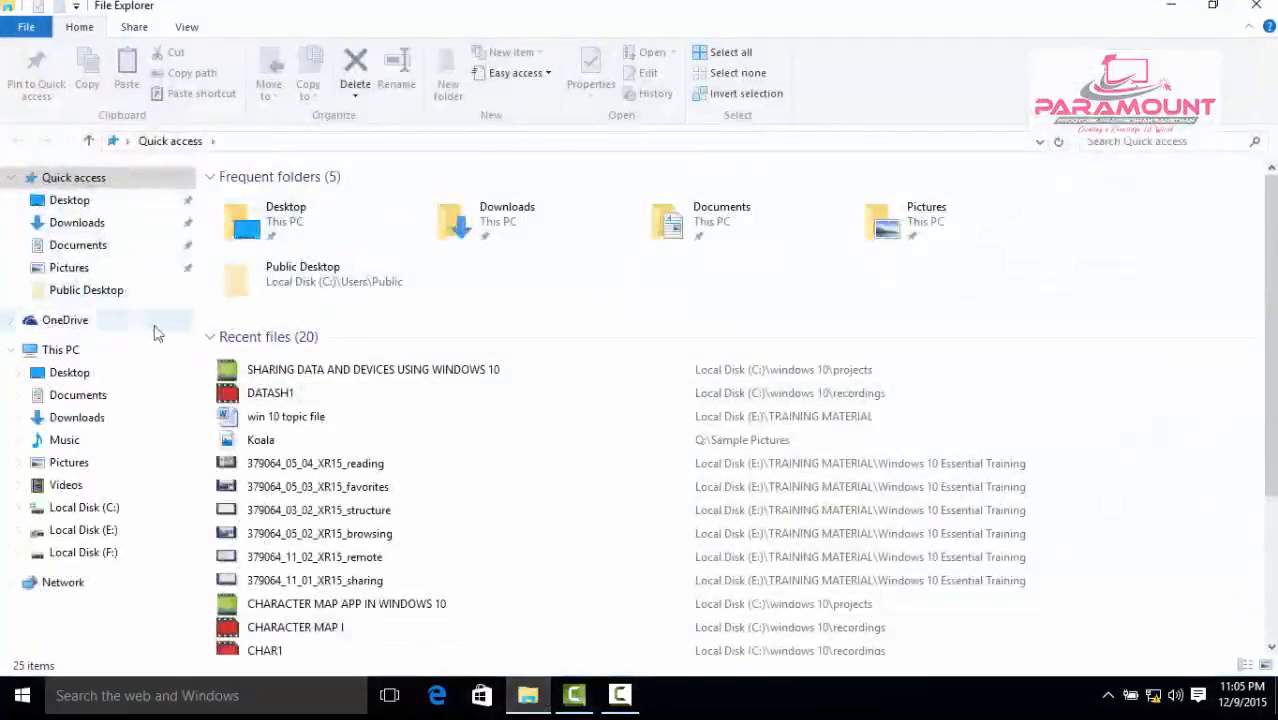
pyautogui.click(68, 354)
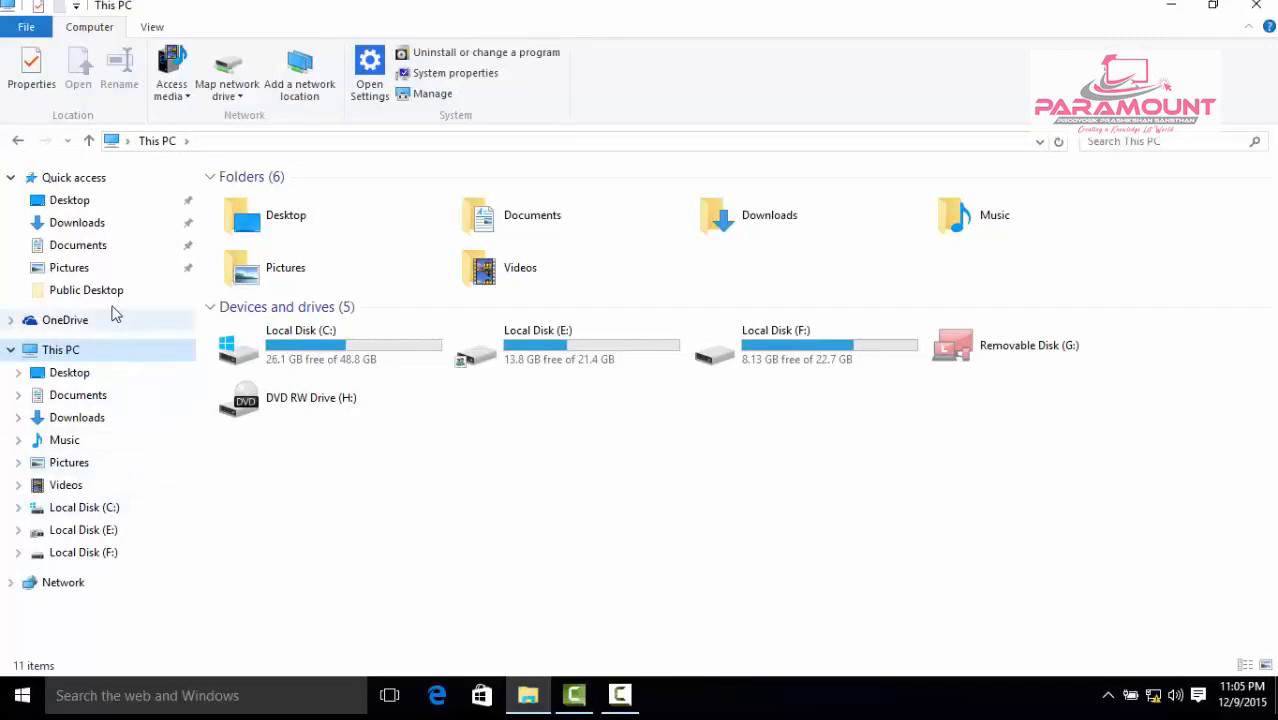
pyautogui.click(63, 584)
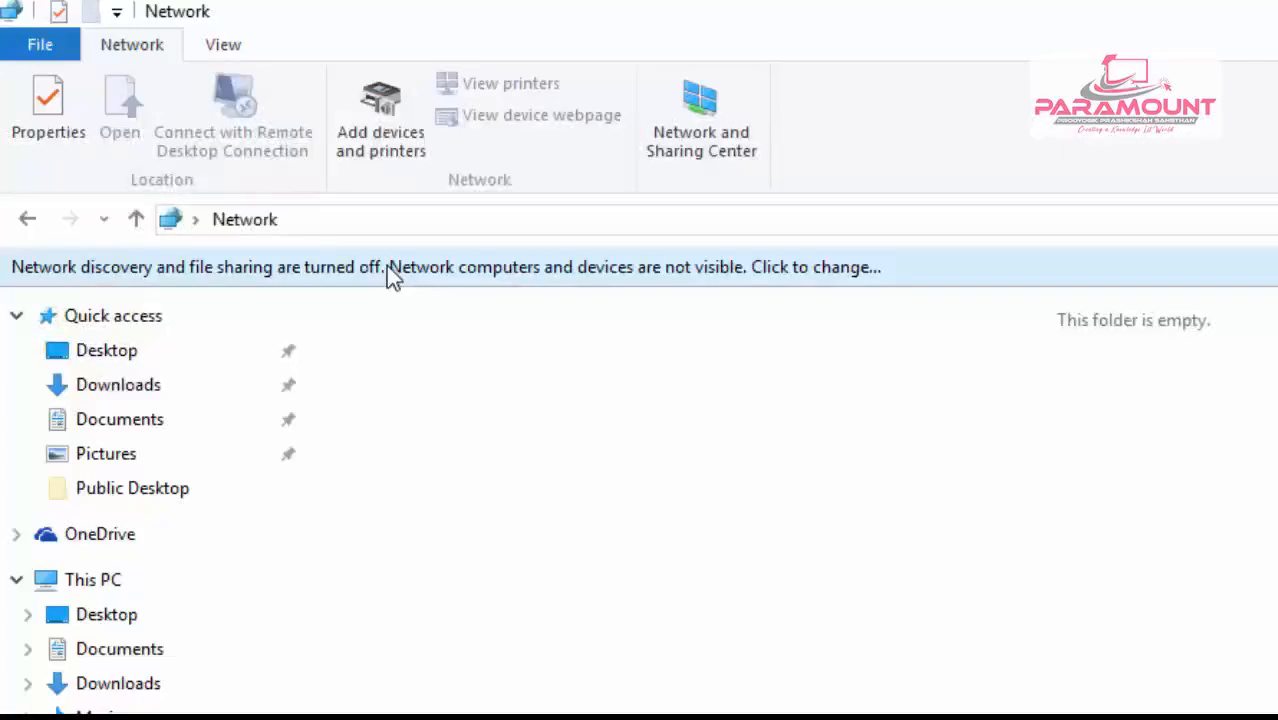
pyautogui.click(386, 267)
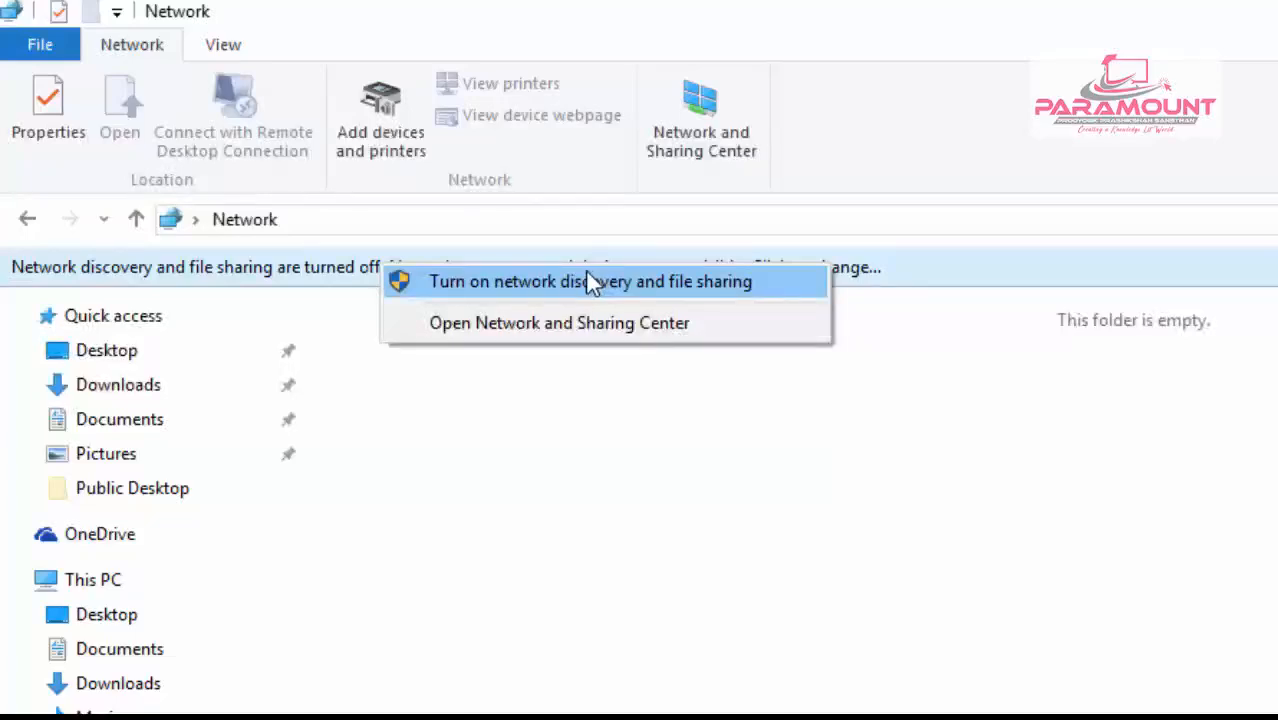
pyautogui.click(630, 336)
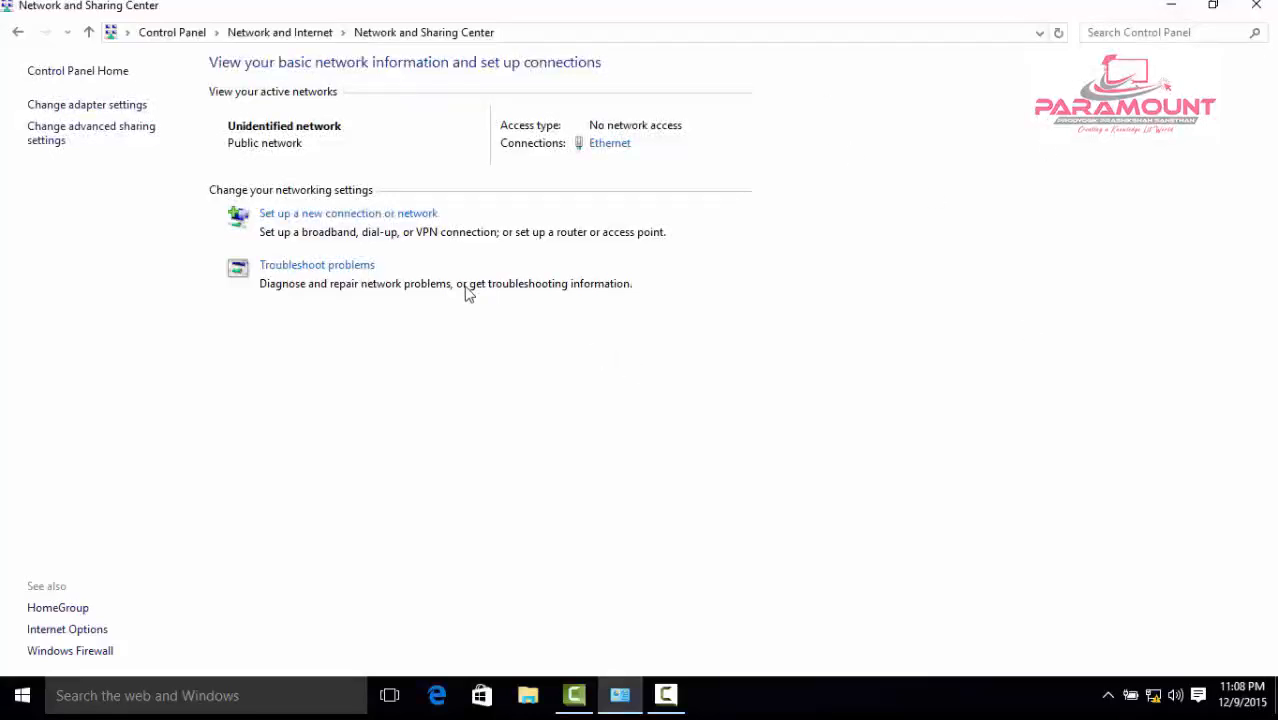
pyautogui.click(88, 131)
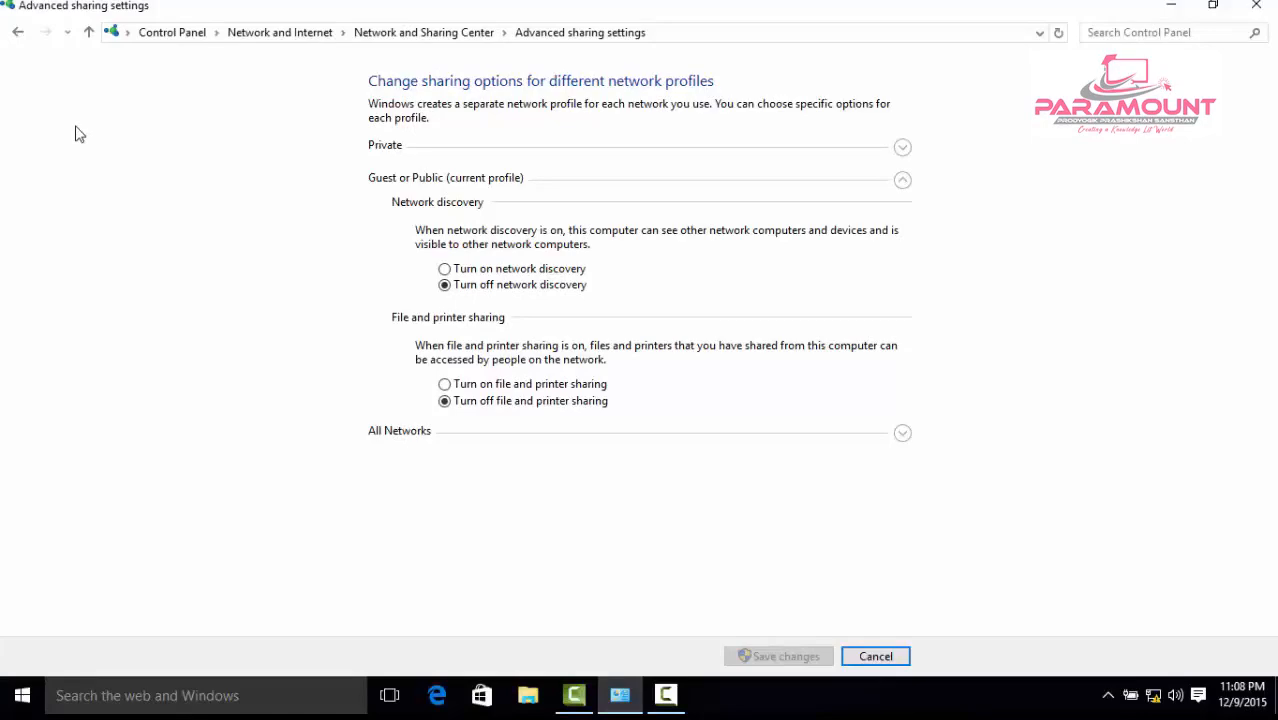
# Turn on network discovery and file and printer sharing for the Guest or Public profile
pyautogui.click(903, 182)
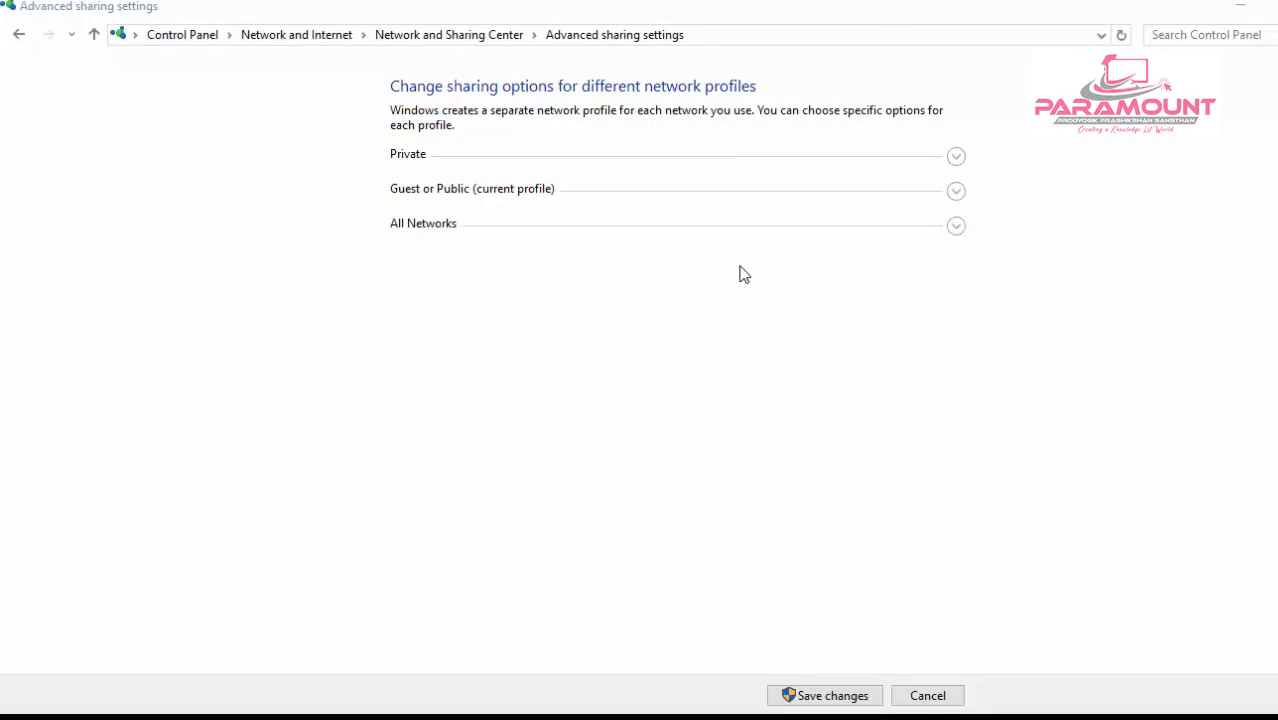
pyautogui.click(957, 191)
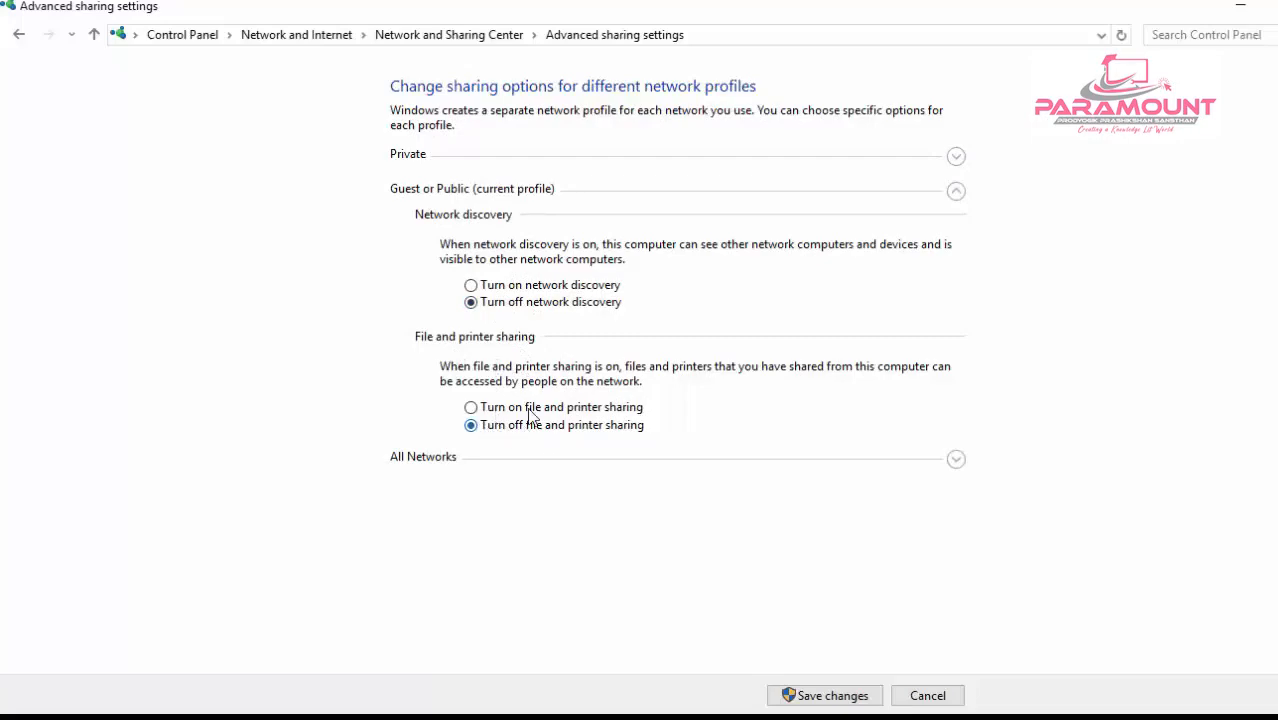
pyautogui.click(508, 285)
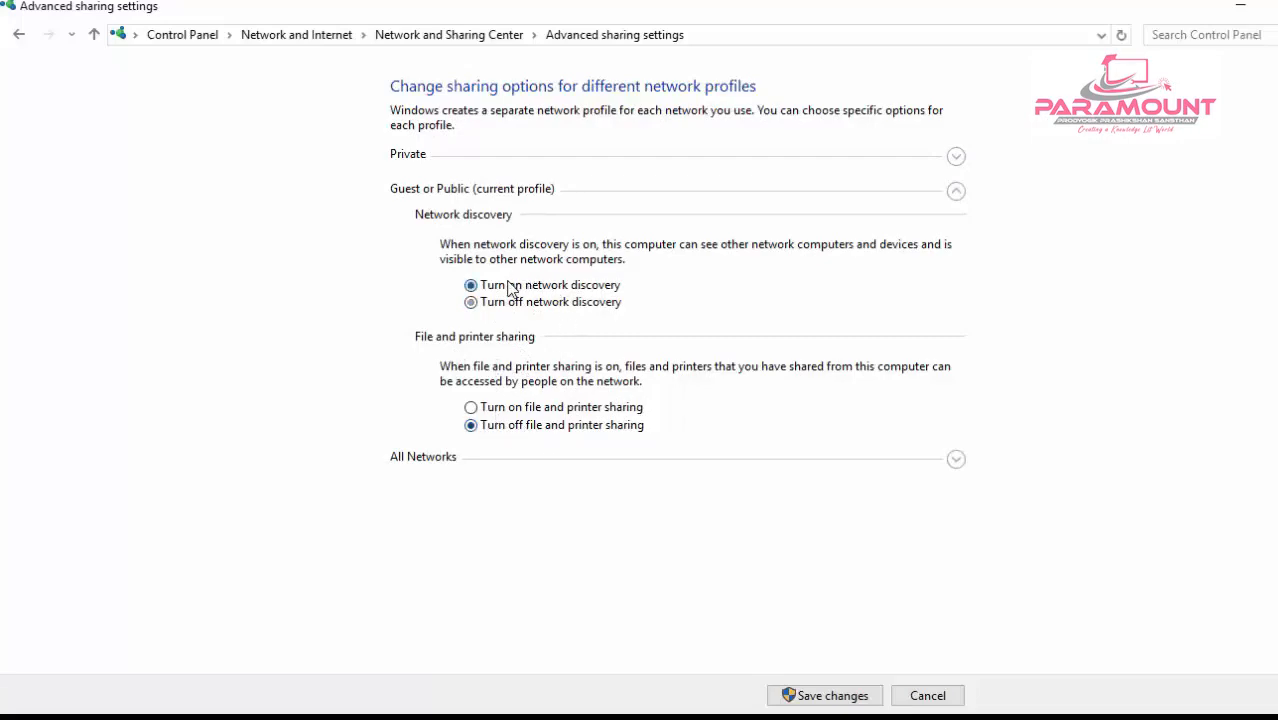
pyautogui.click(490, 410)
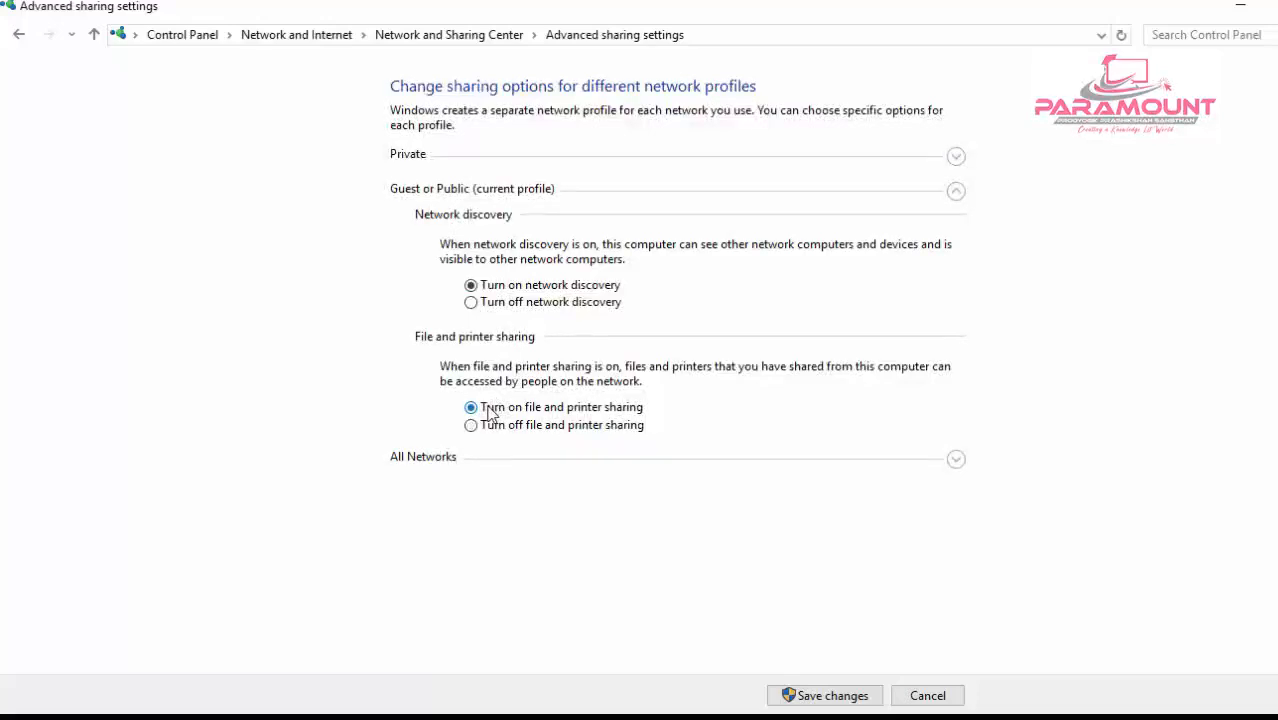
# Review the network discovery, file sharing and HomeGroup options of the Private profile
pyautogui.click(956, 195)
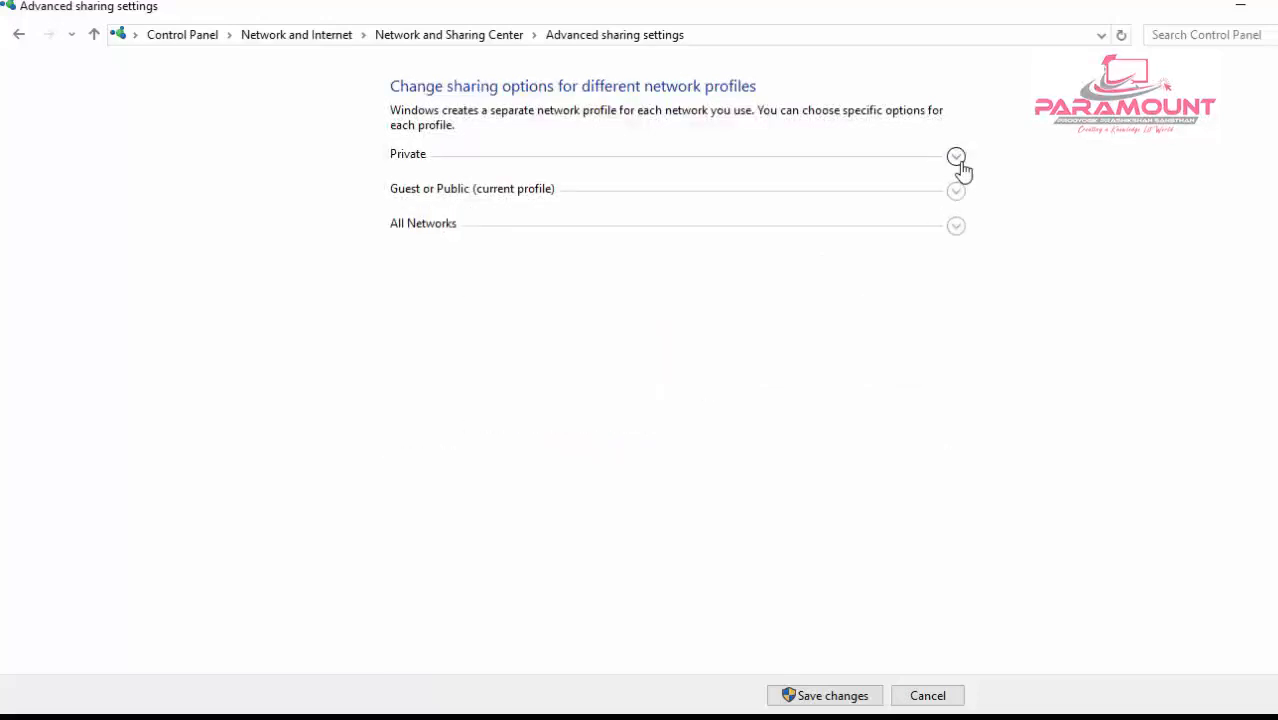
pyautogui.click(957, 157)
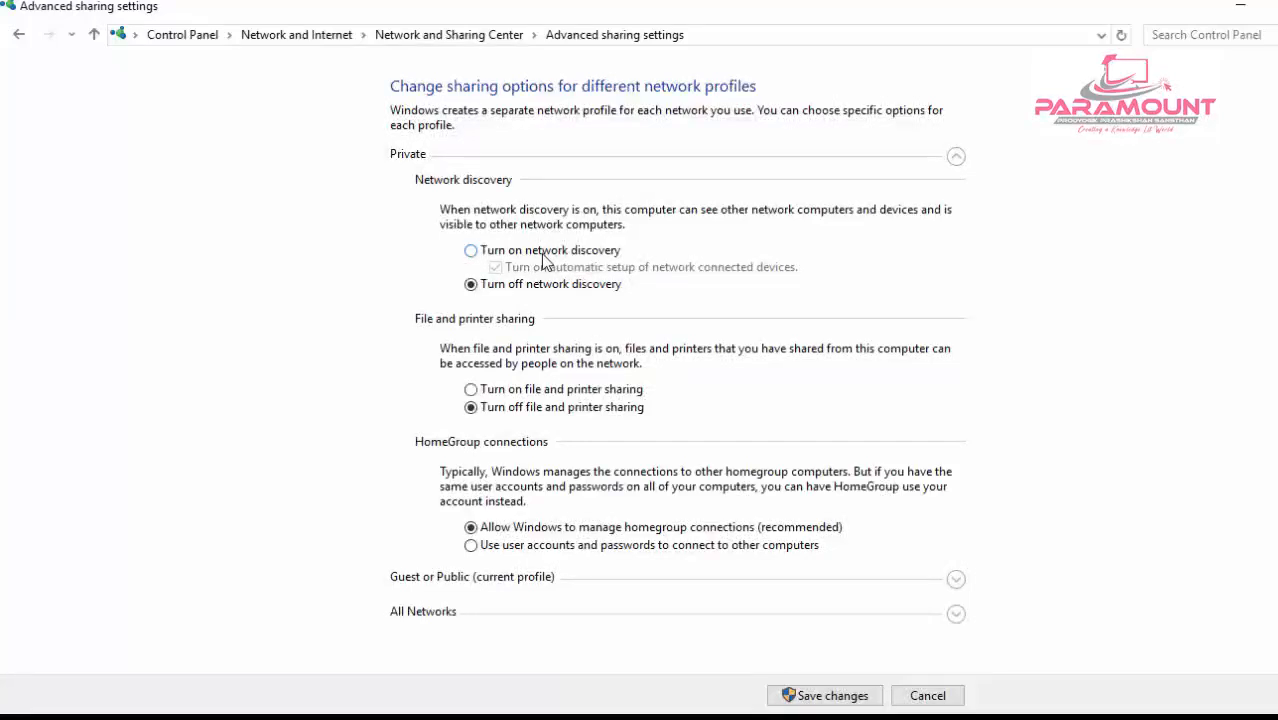
pyautogui.click(956, 158)
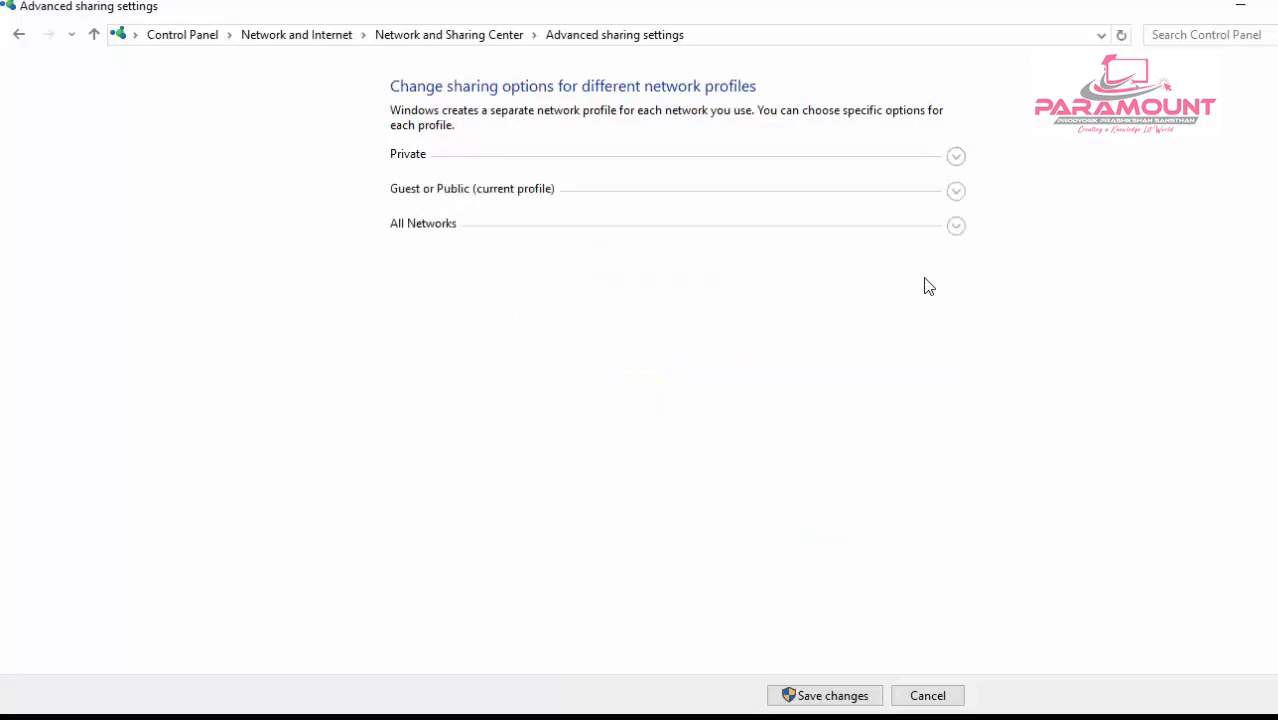
# Turn off password protected sharing for all networks, save the sharing changes and close the Network and Sharing Center
pyautogui.click(956, 227)
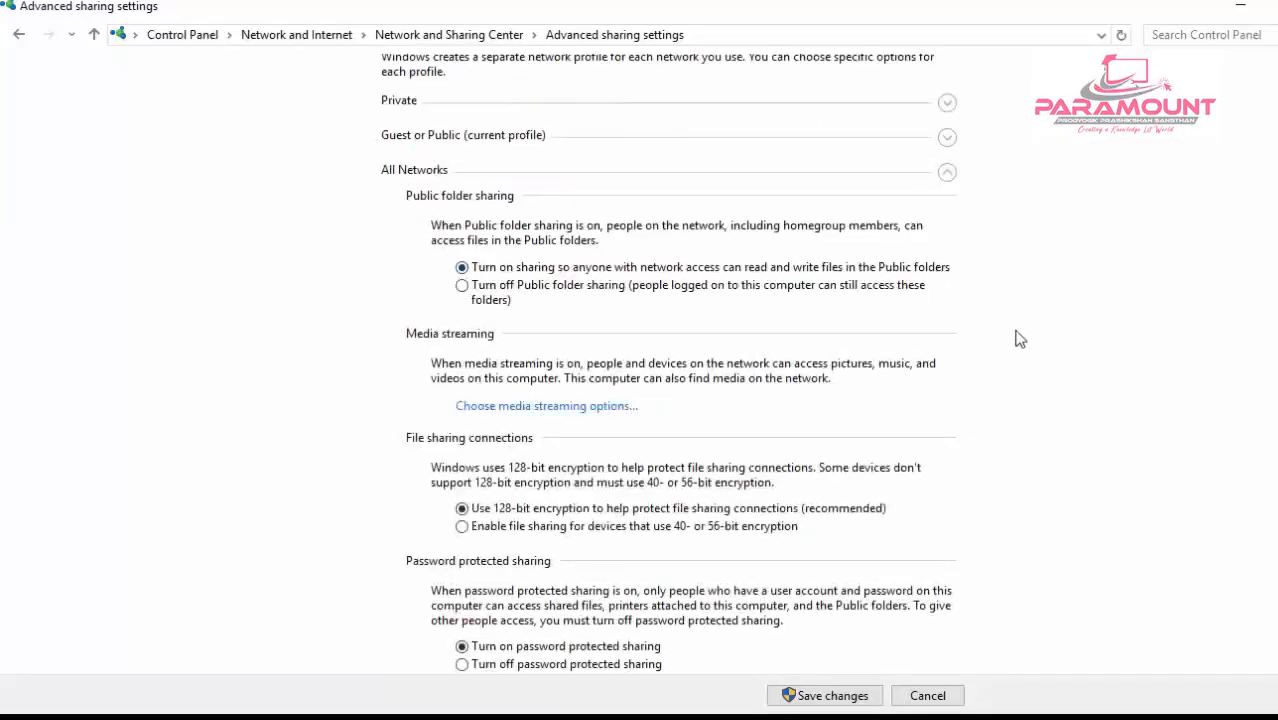
pyautogui.scroll(-1, 1006, 331)
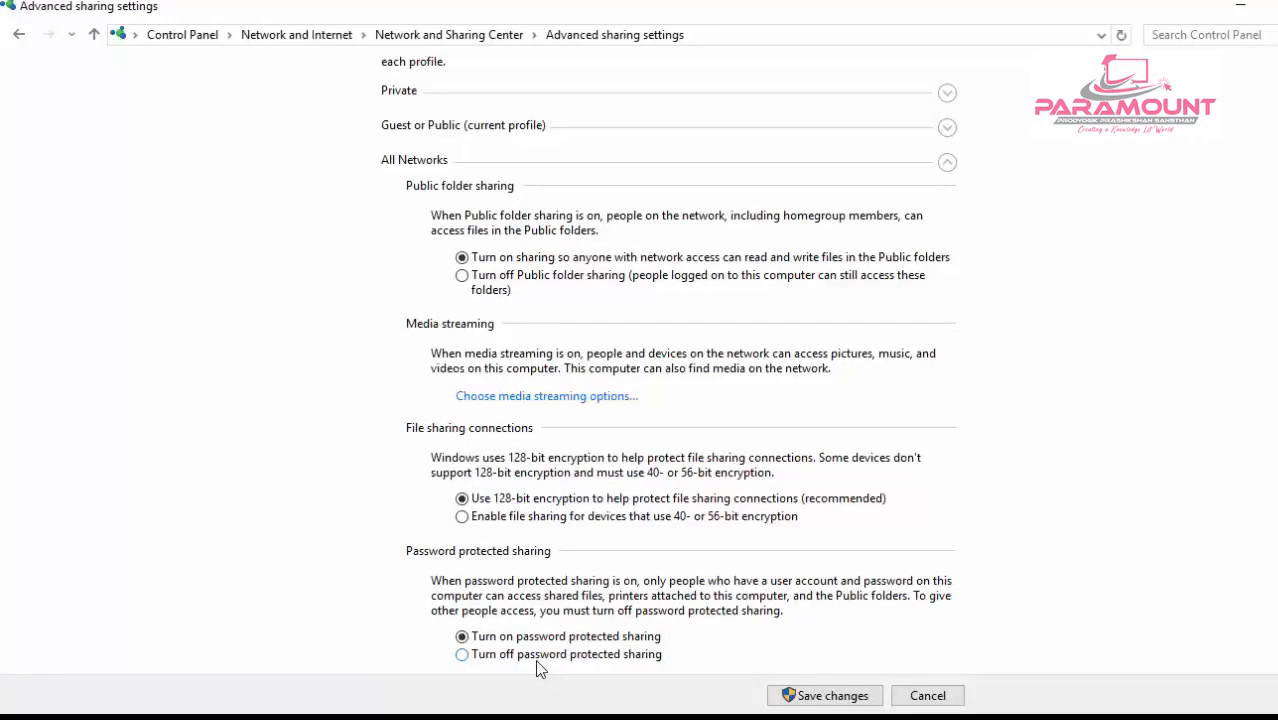
pyautogui.click(507, 659)
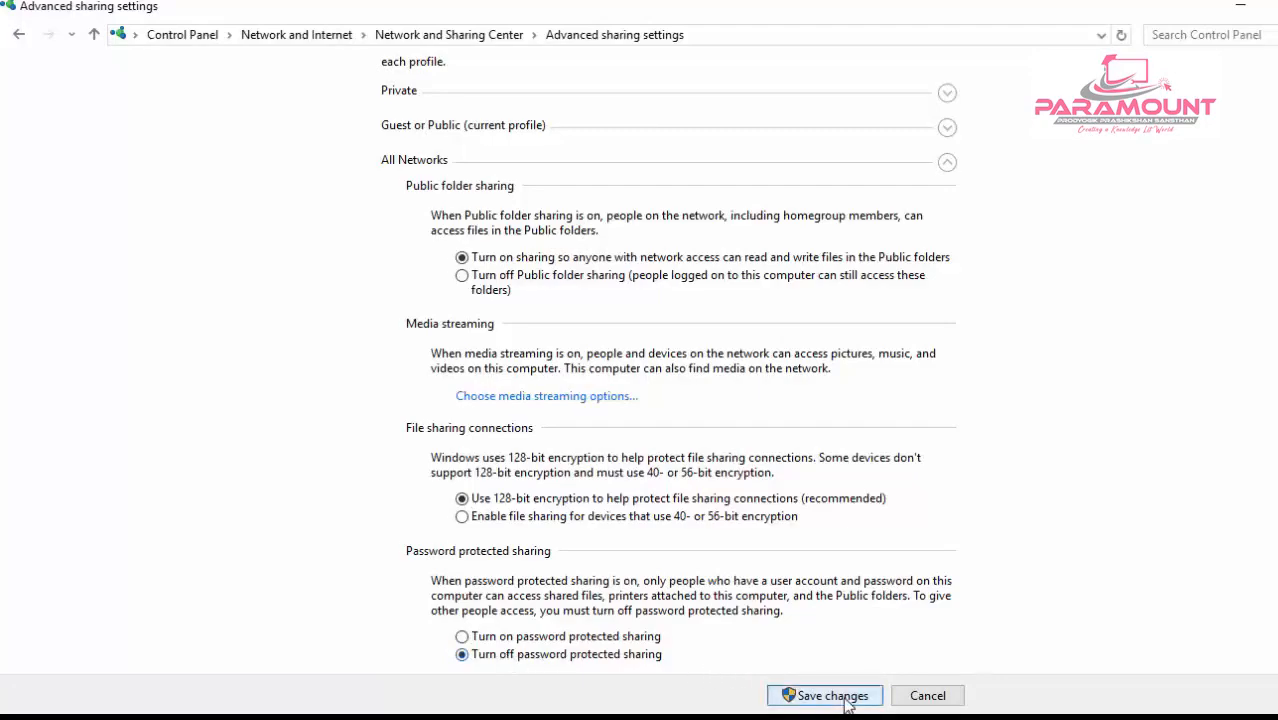
pyautogui.click(810, 678)
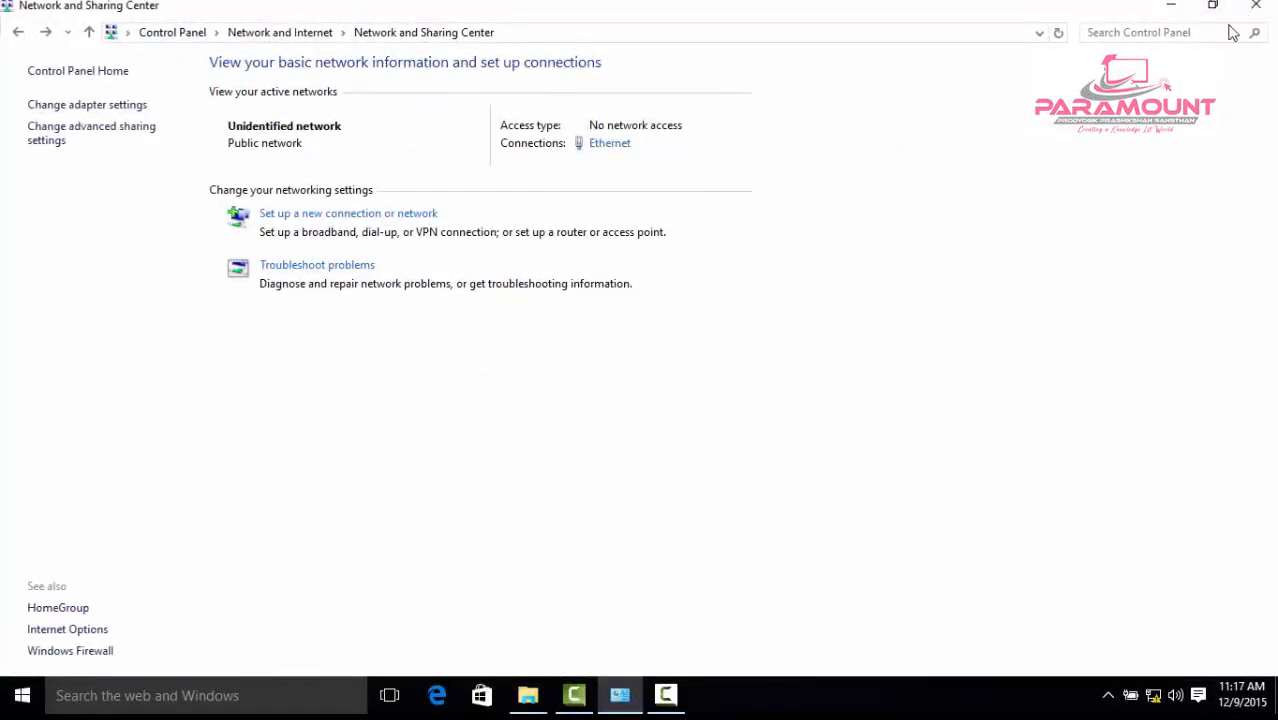
pyautogui.click(1256, 5)
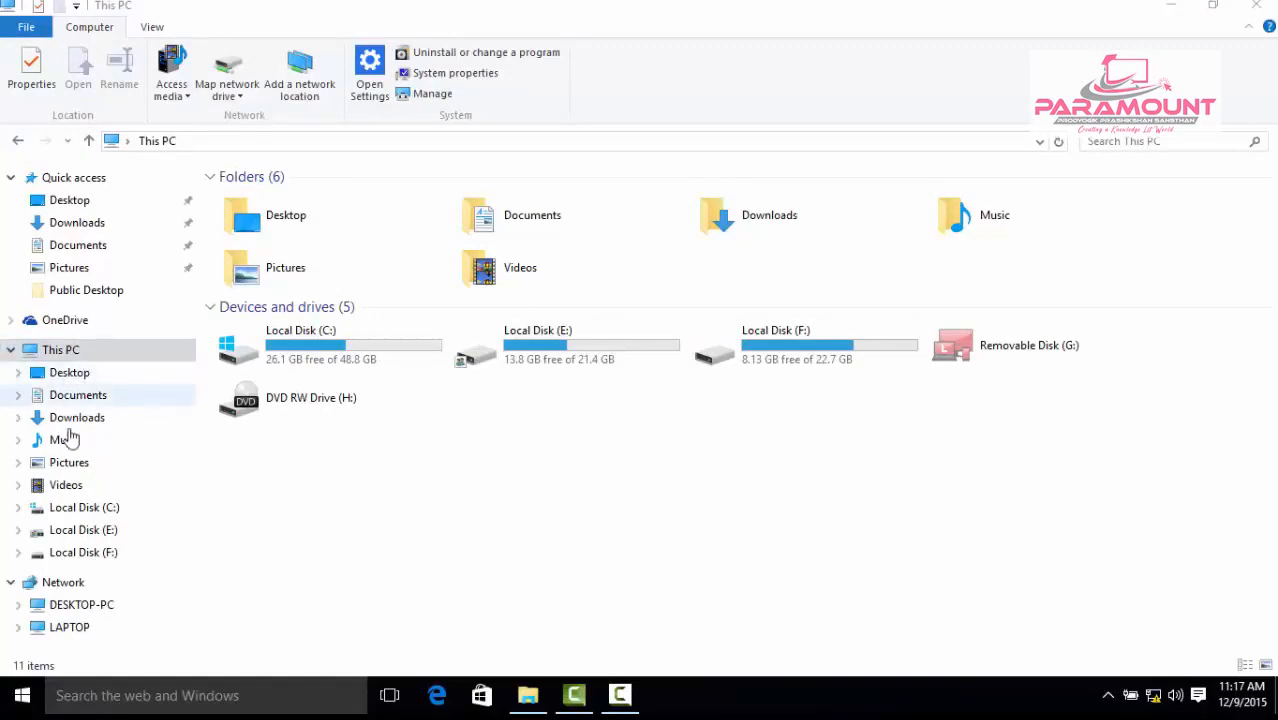
# Browse the network to DESKTOP-PC and open the Public folder inside its shared Users folder
pyautogui.click(70, 588)
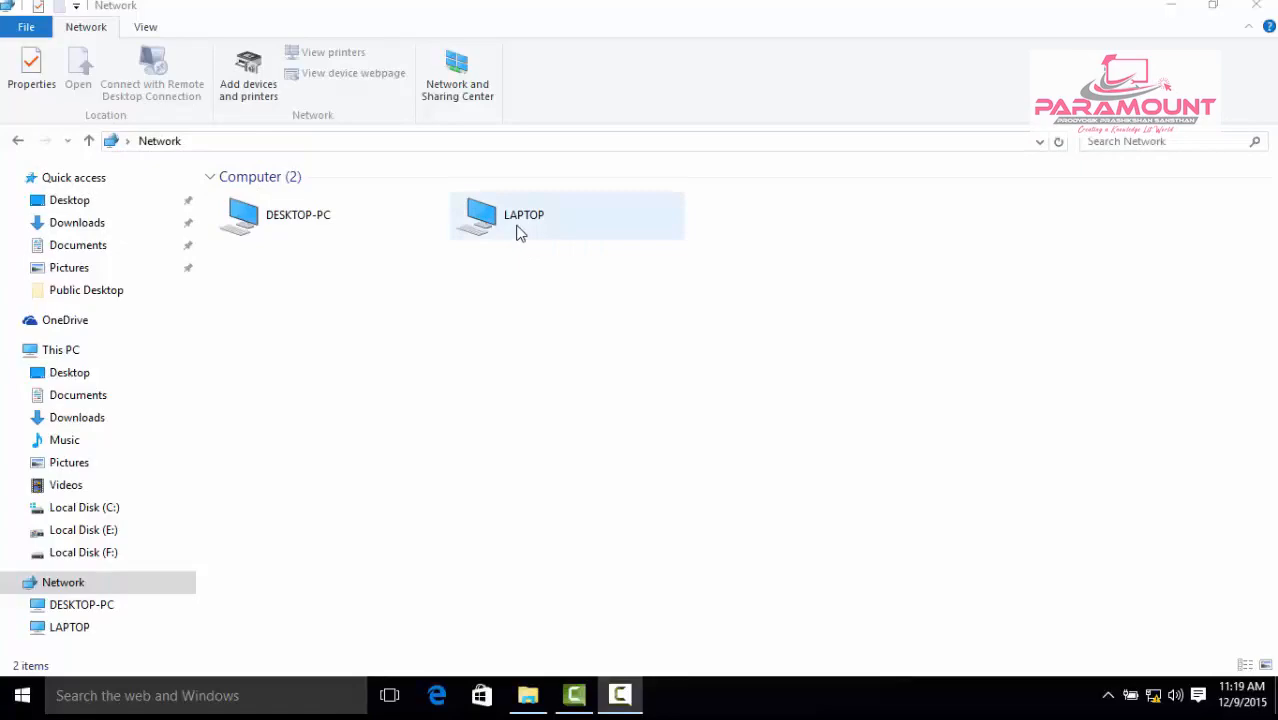
pyautogui.click(258, 222)
pyautogui.doubleClick(258, 222)
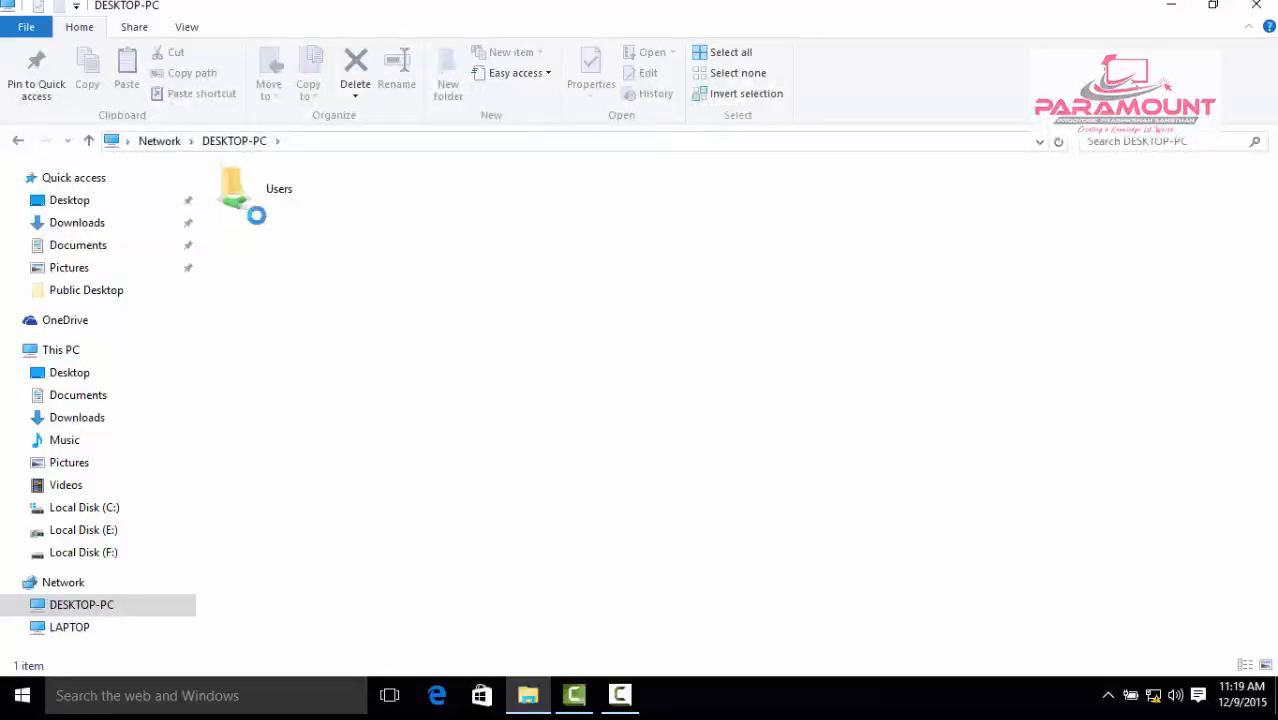
pyautogui.click(256, 215)
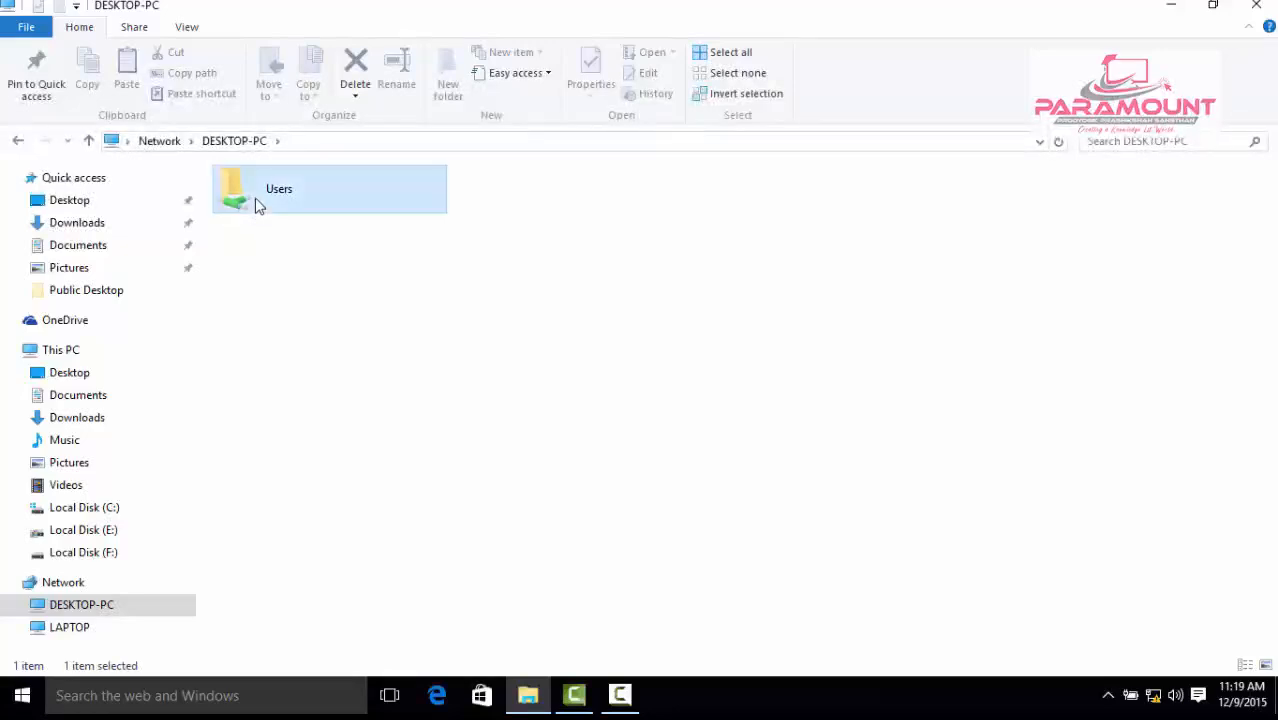
pyautogui.doubleClick(256, 215)
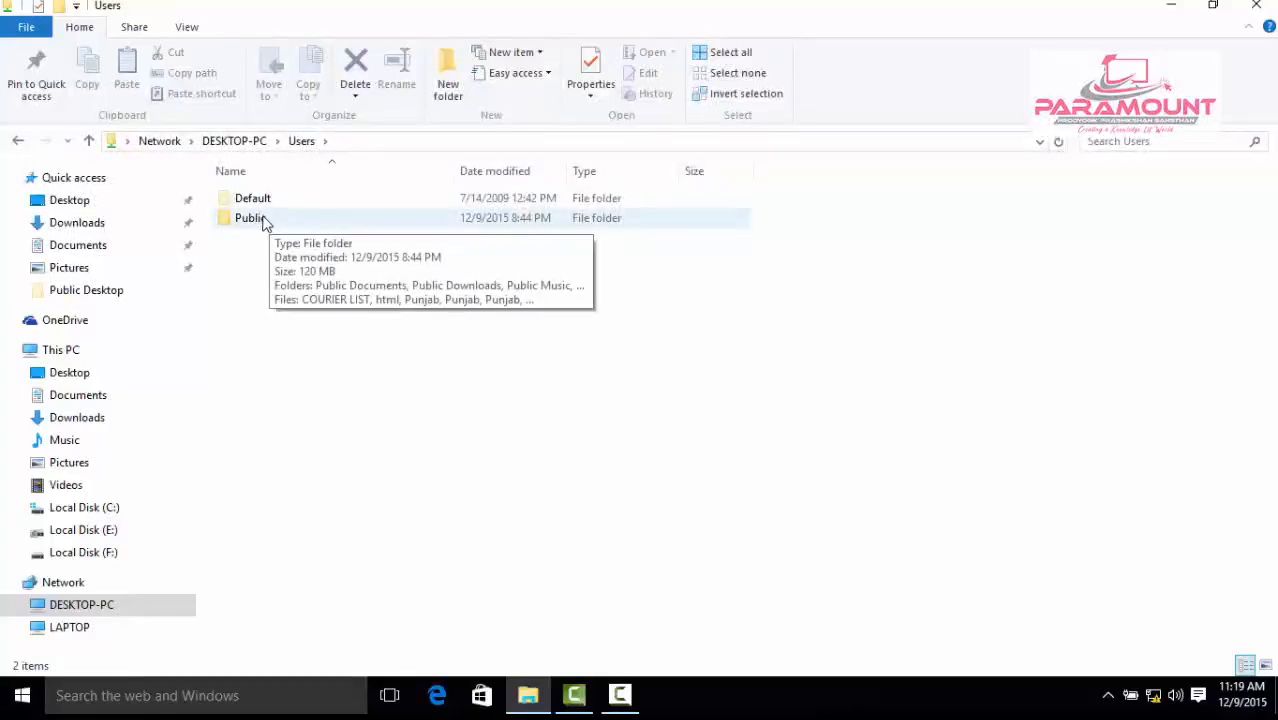
pyautogui.doubleClick(265, 222)
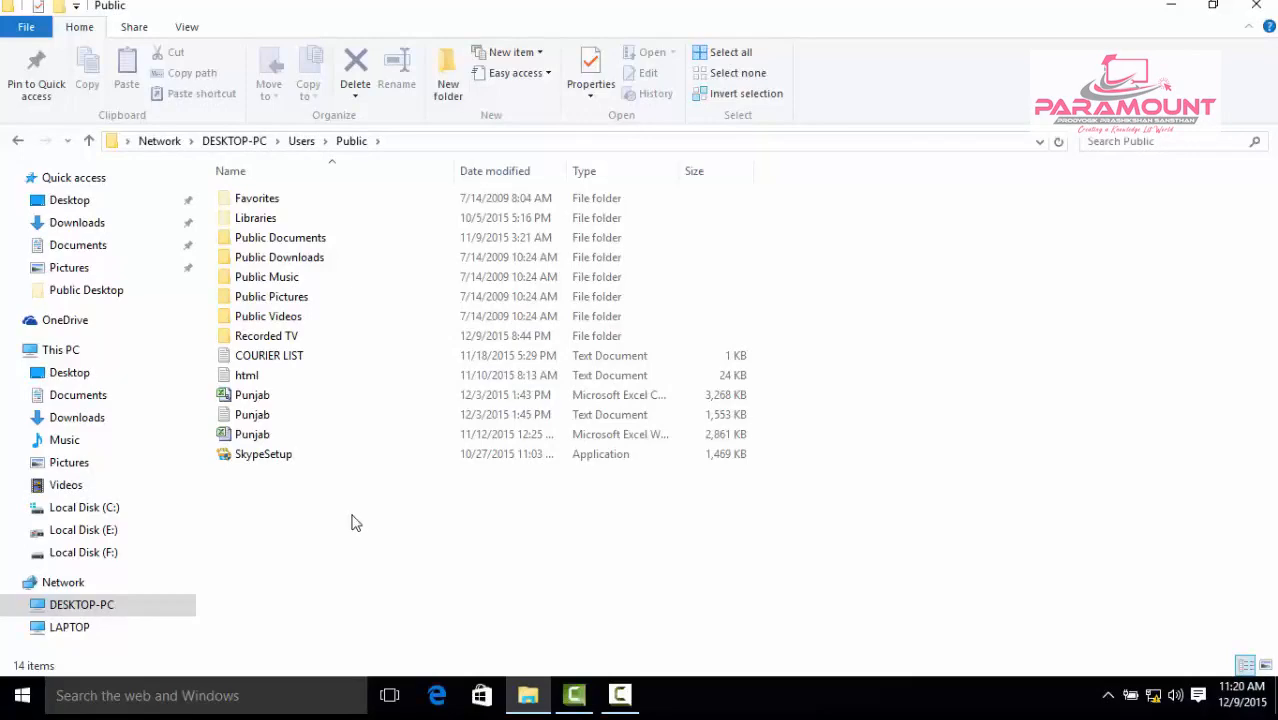
# Copy JAN DATA FILE from the local Documents folder
pyautogui.click(92, 254)
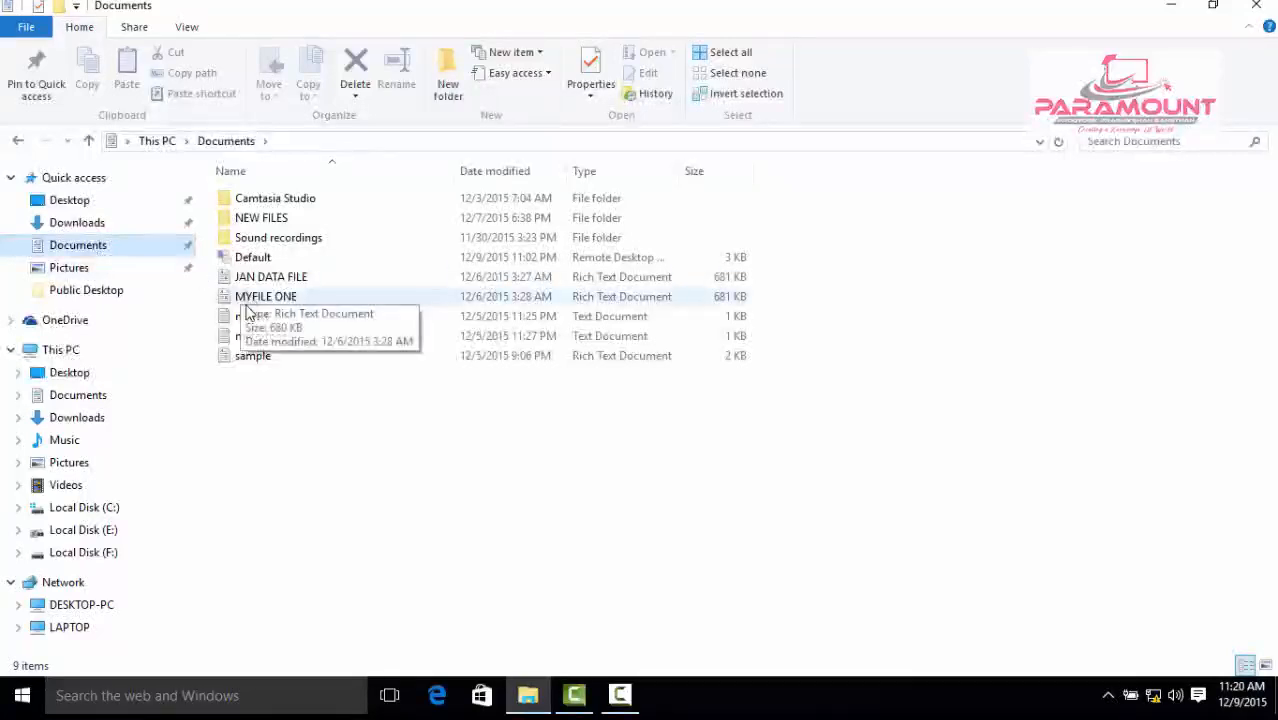
pyautogui.click(240, 277)
pyautogui.rightClick(242, 282)
pyautogui.click(285, 460)
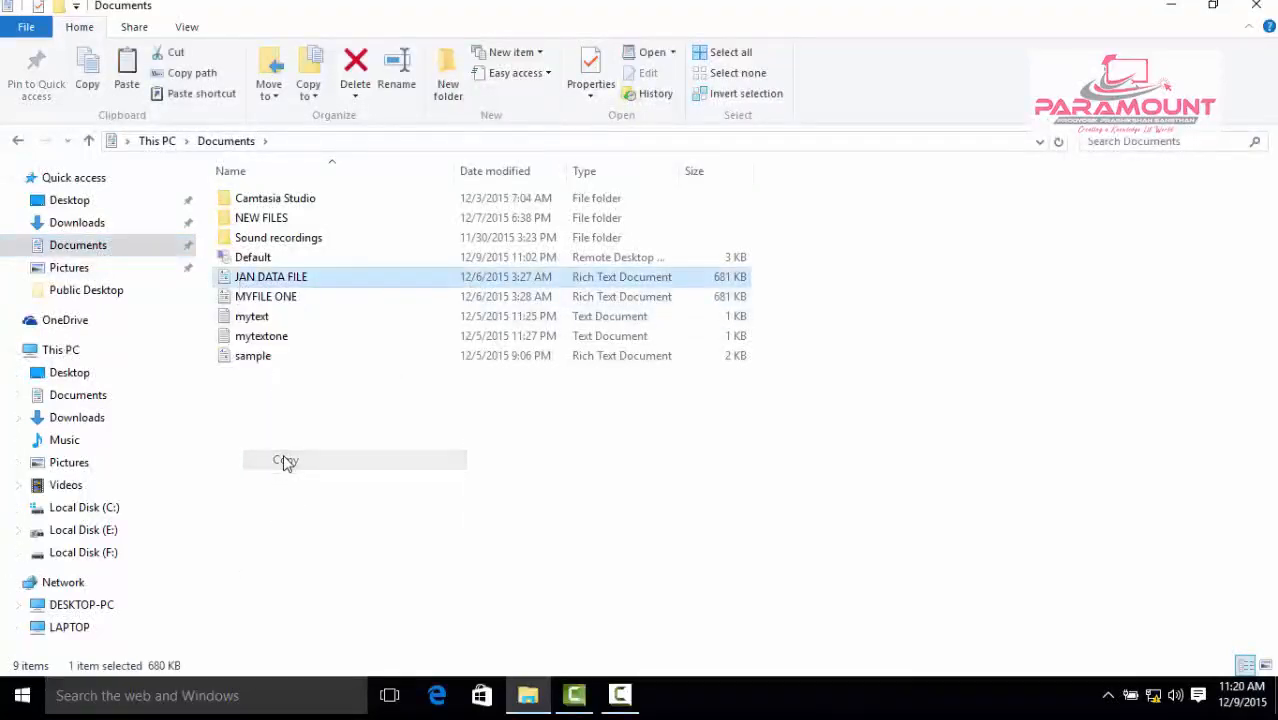
# Paste the copied file into the Public Documents folder on DESKTOP-PC
pyautogui.click(17, 141)
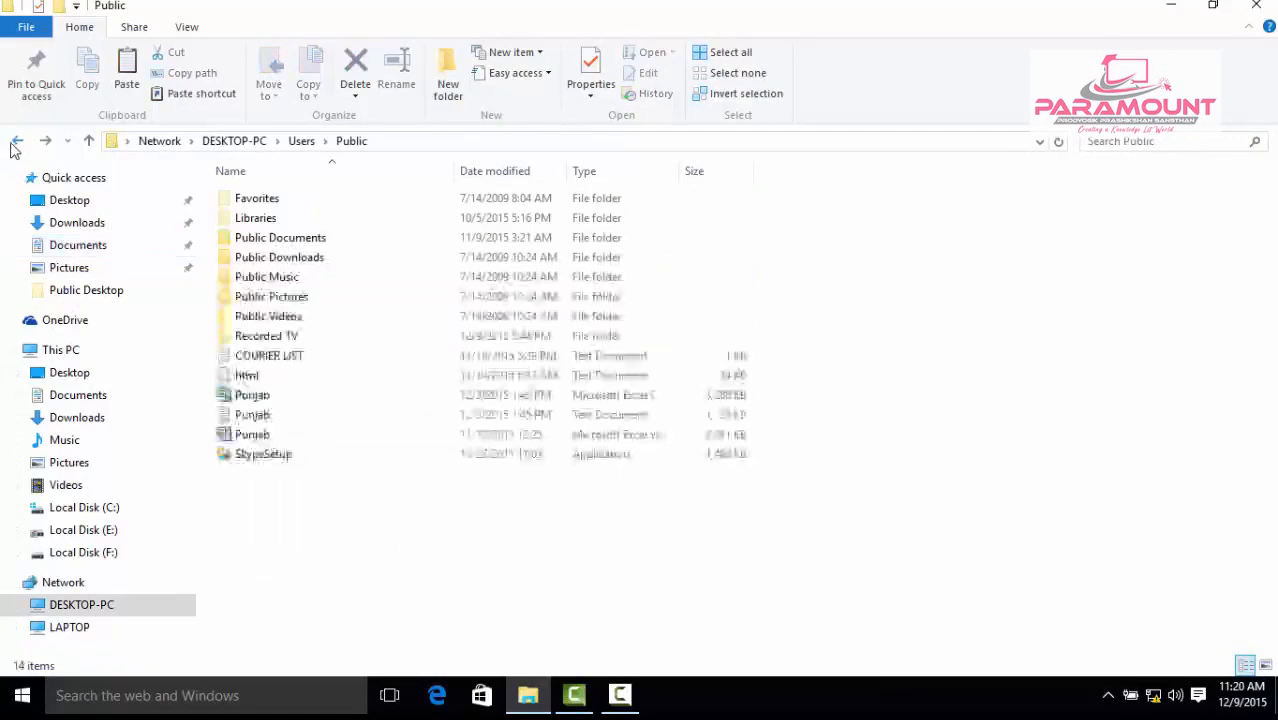
pyautogui.doubleClick(290, 238)
pyautogui.rightClick(280, 256)
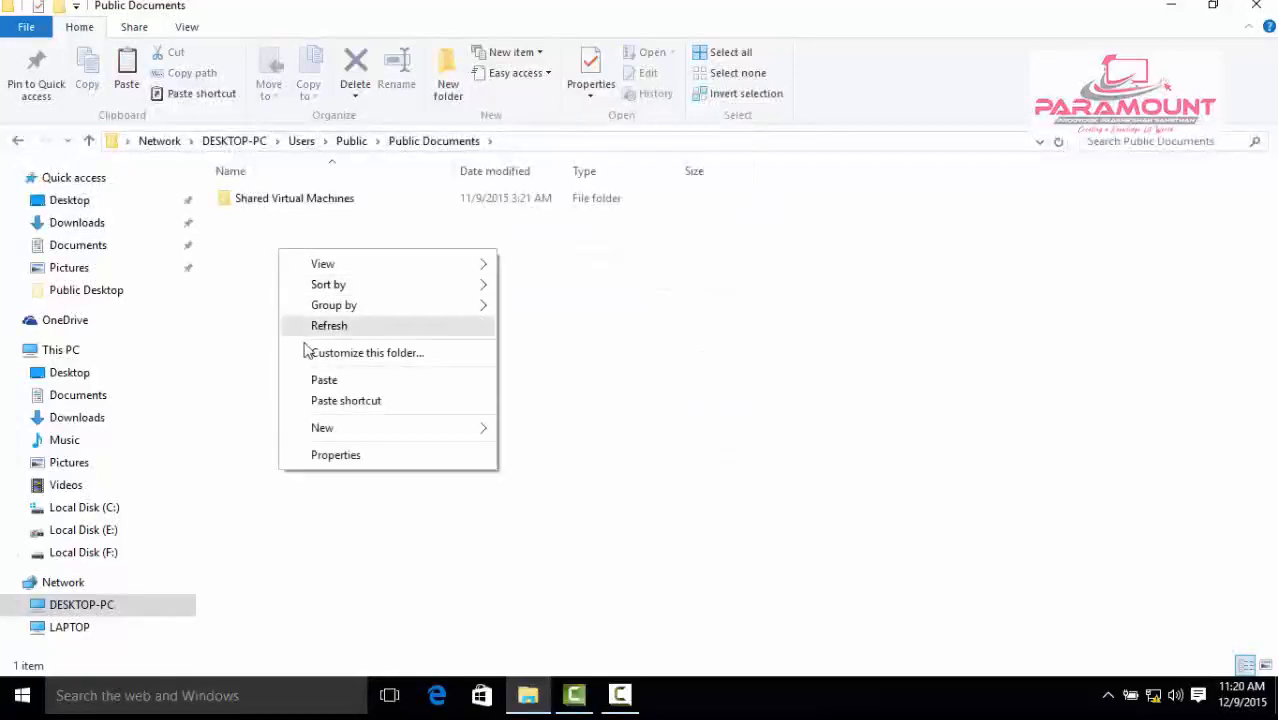
pyautogui.click(314, 380)
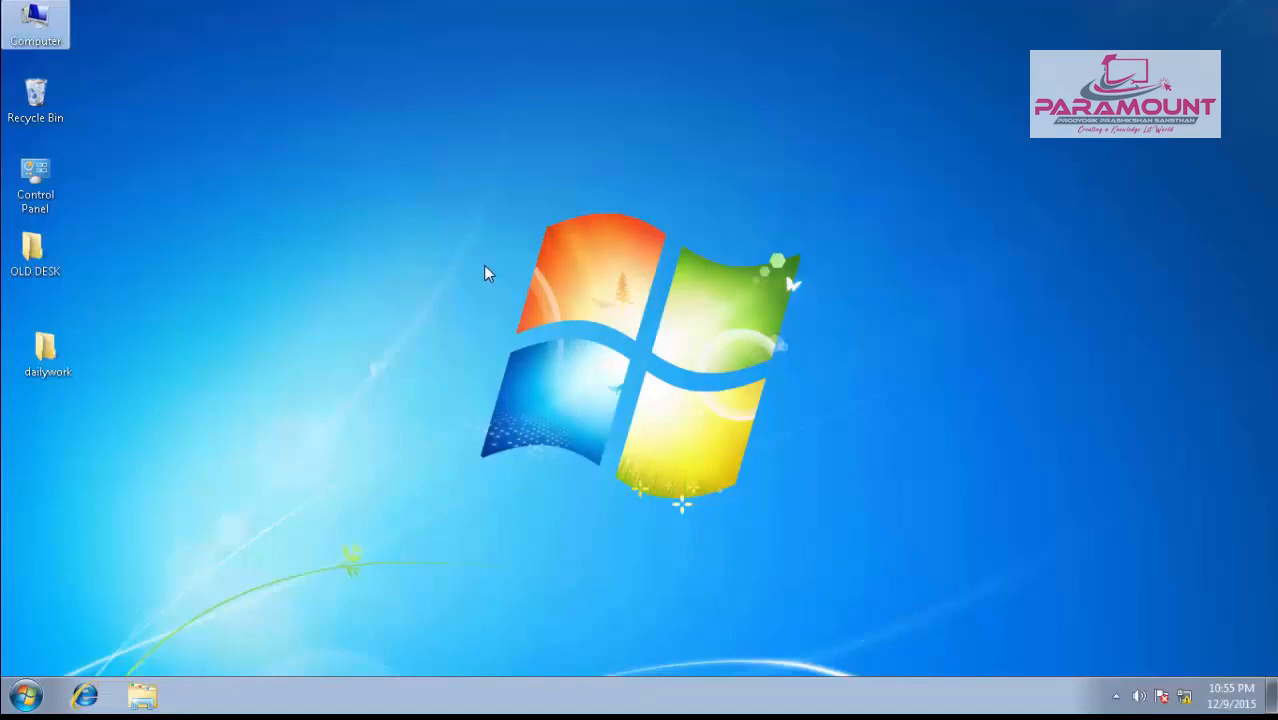
# On the Windows 7 DESKTOP-PC, check the Public profile's advanced sharing settings, leave them without saving and close the window
pyautogui.doubleClick(50, 24)
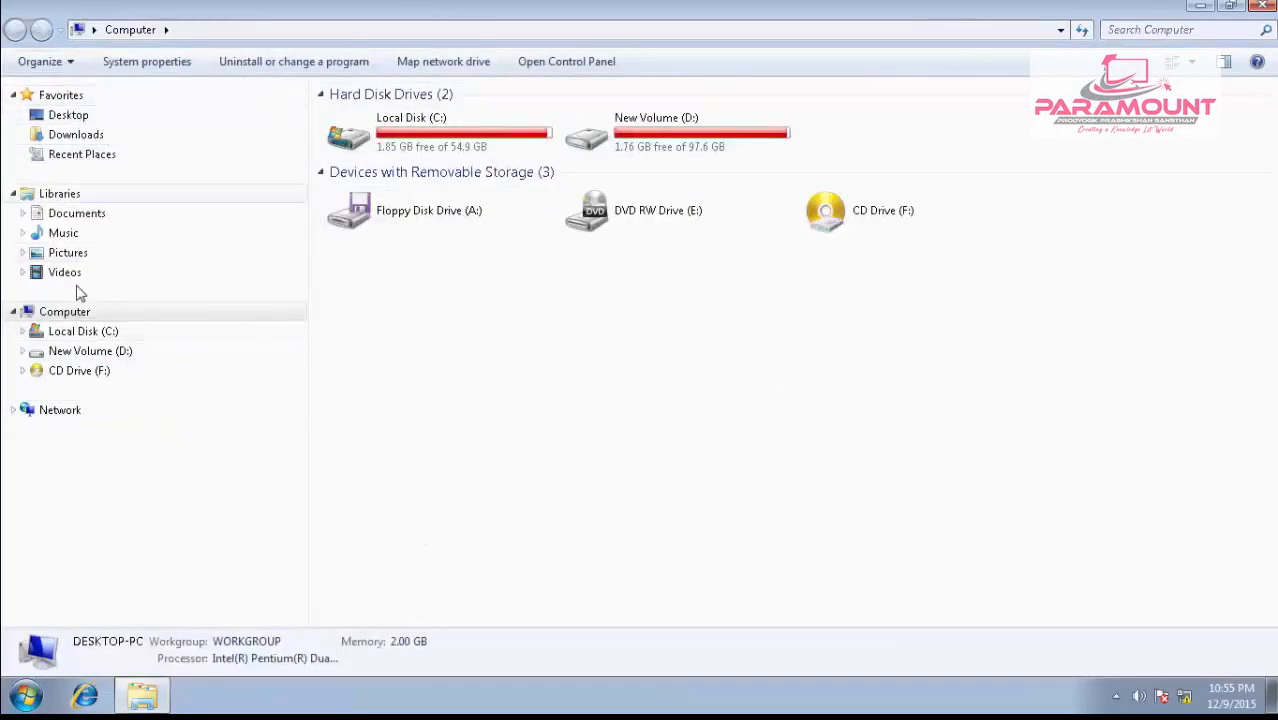
pyautogui.click(58, 412)
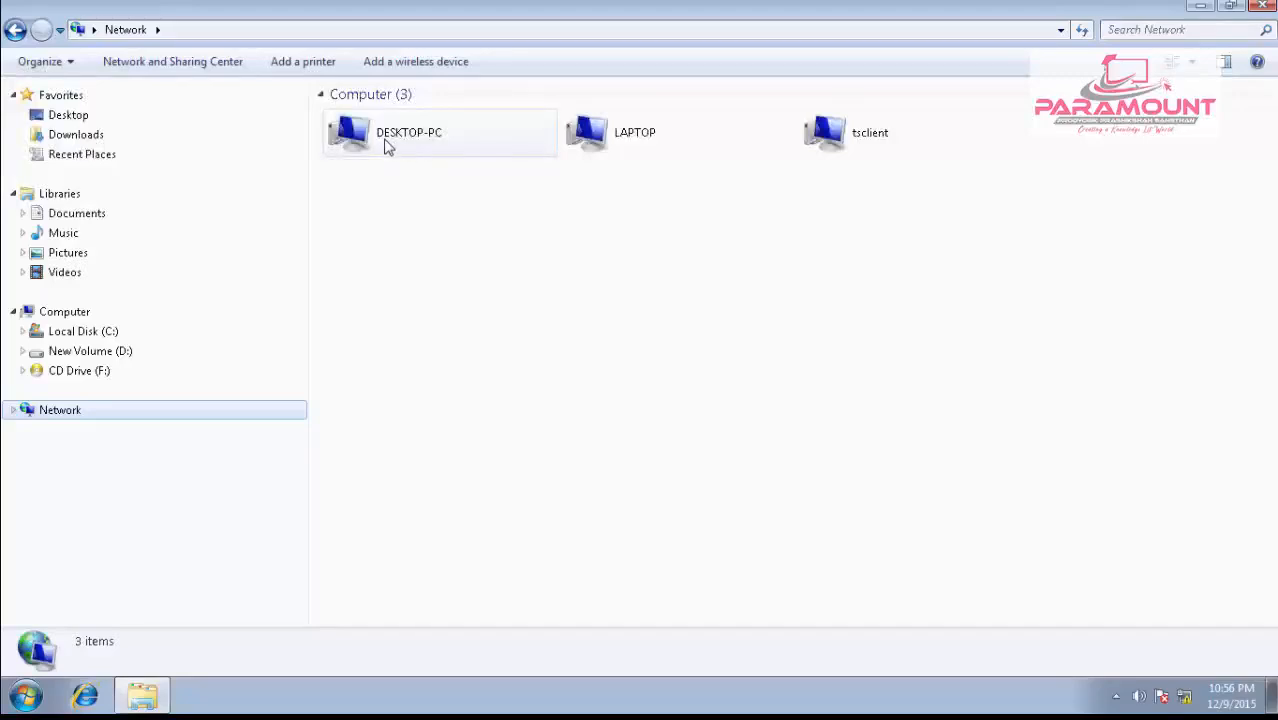
pyautogui.click(172, 62)
pyautogui.click(108, 131)
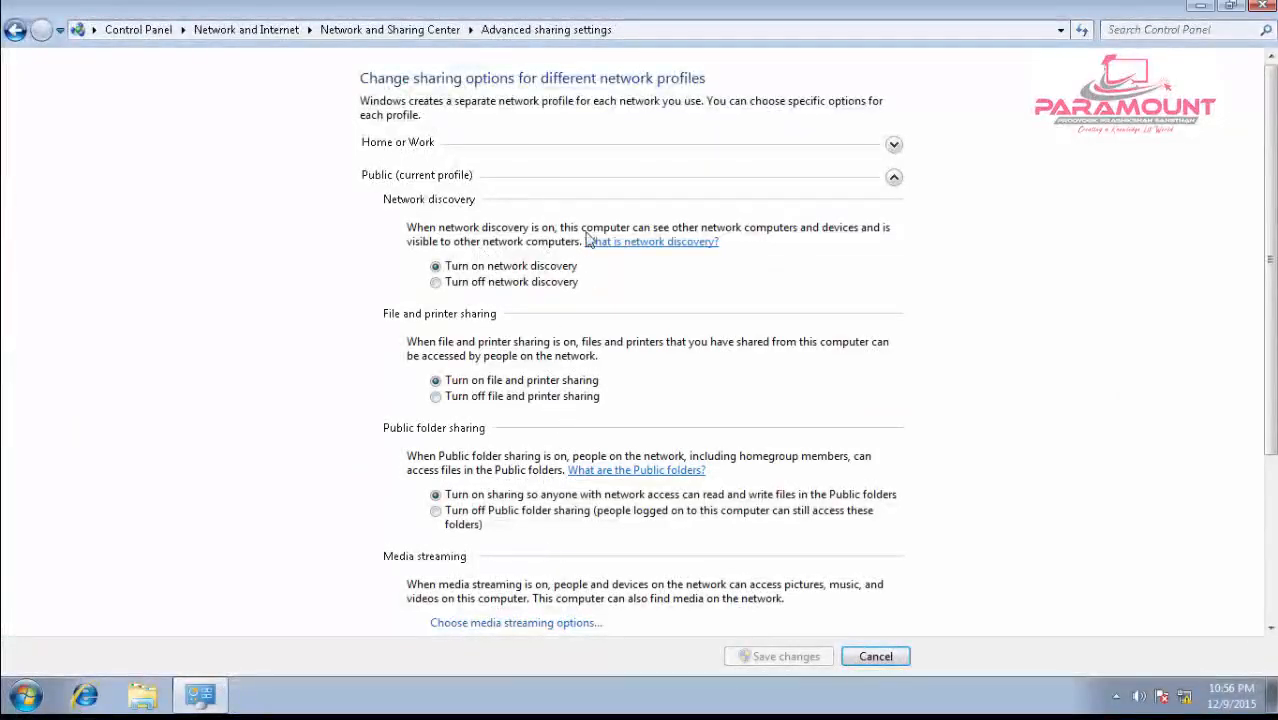
pyautogui.click(876, 657)
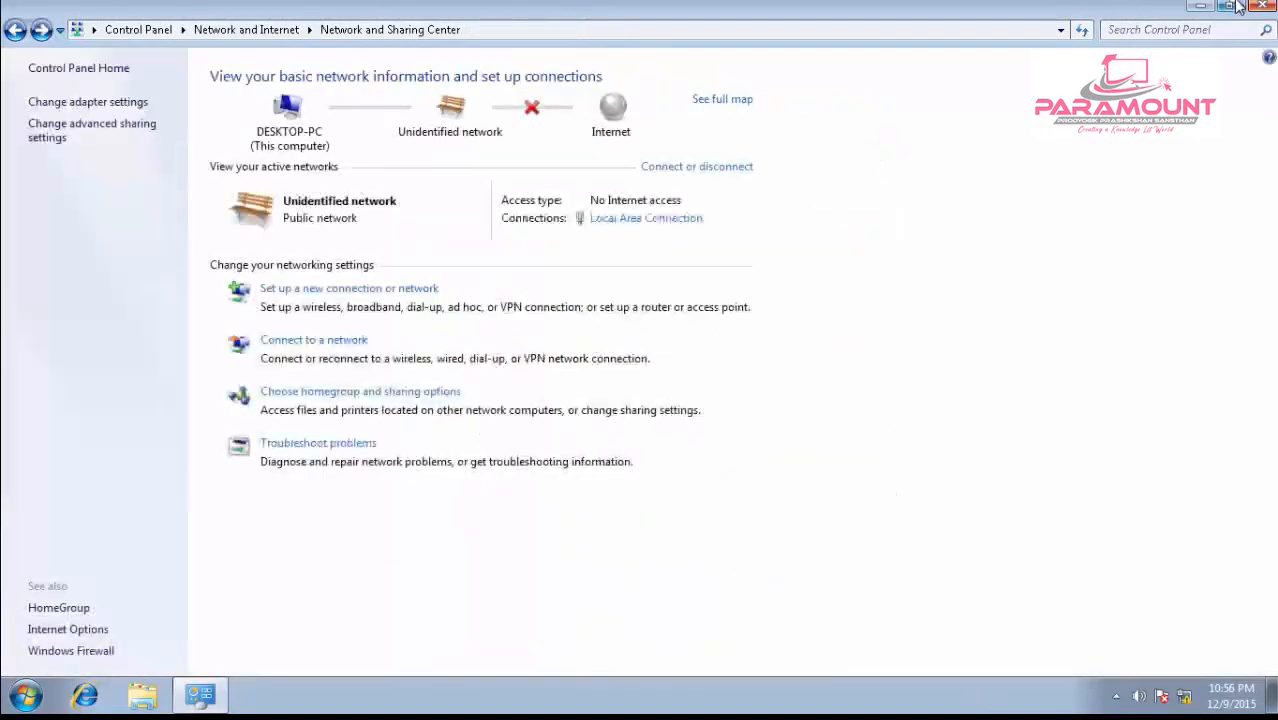
pyautogui.click(1262, 8)
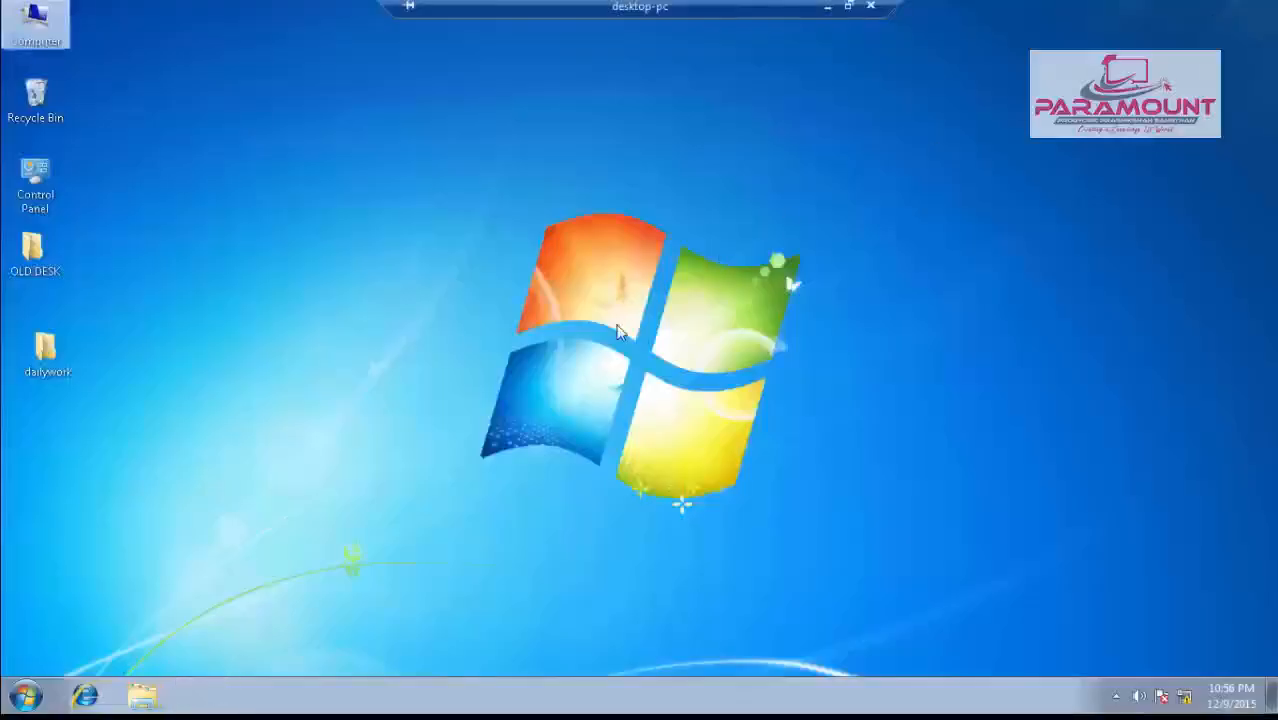
# On the Windows 7 computer, browse the network to DESKTOP-PC's Users > Public > Public Documents folder and select JAN DATA FILE
pyautogui.doubleClick(40, 25)
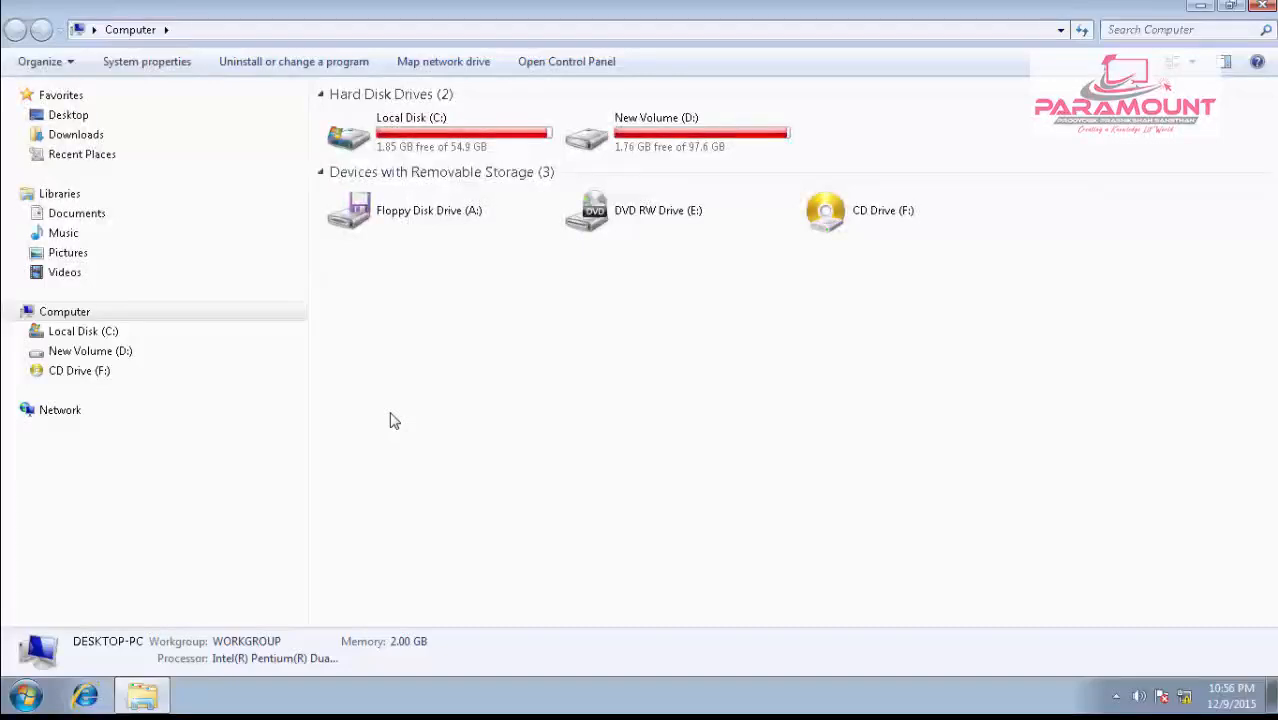
pyautogui.click(72, 412)
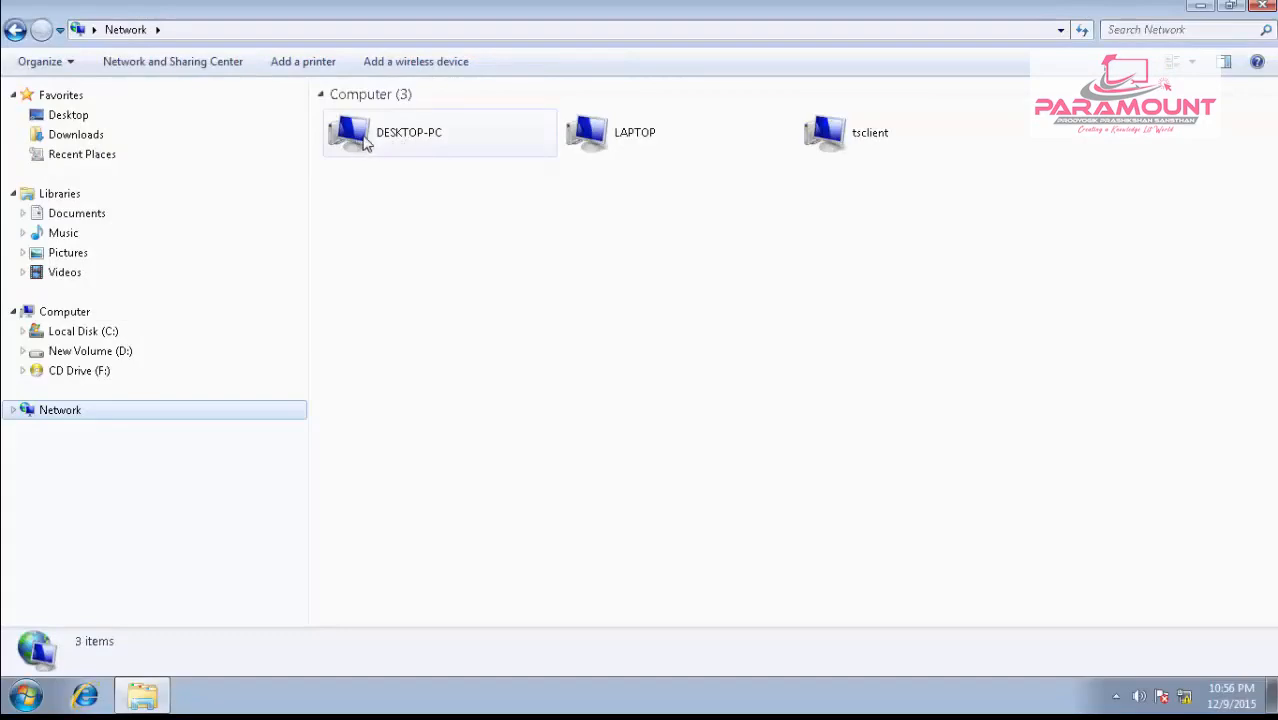
pyautogui.doubleClick(362, 138)
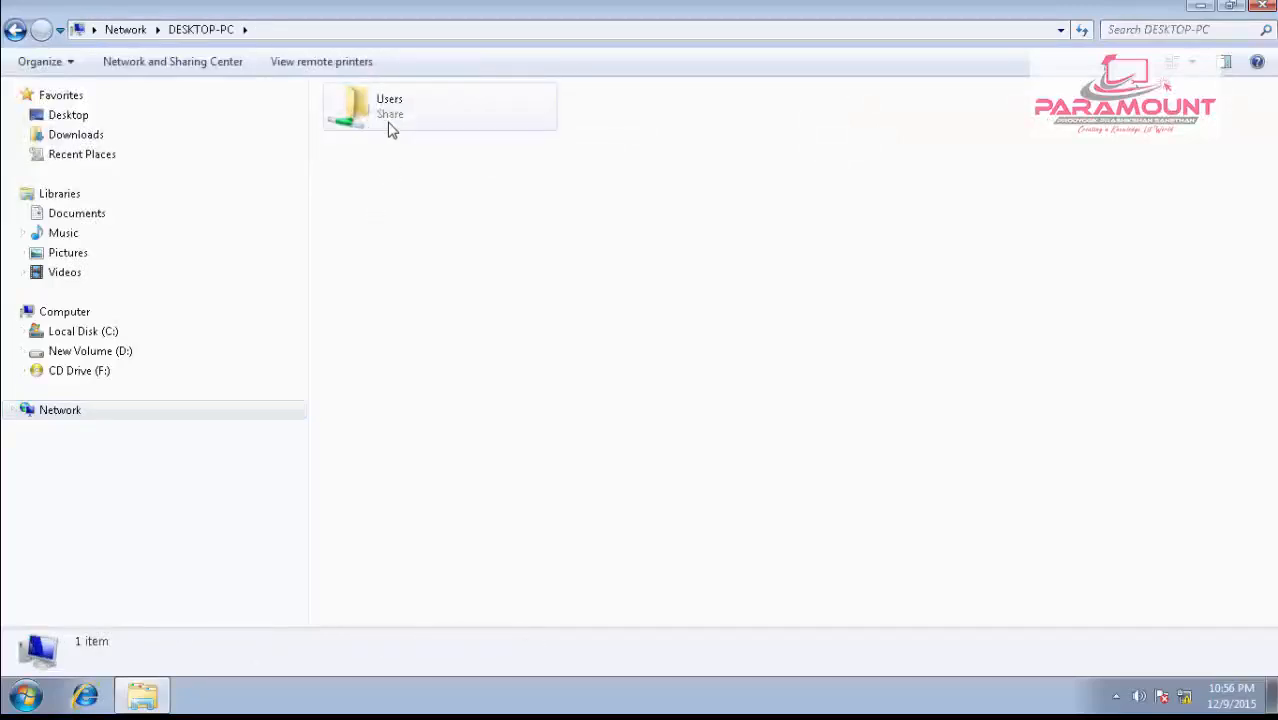
pyautogui.doubleClick(389, 118)
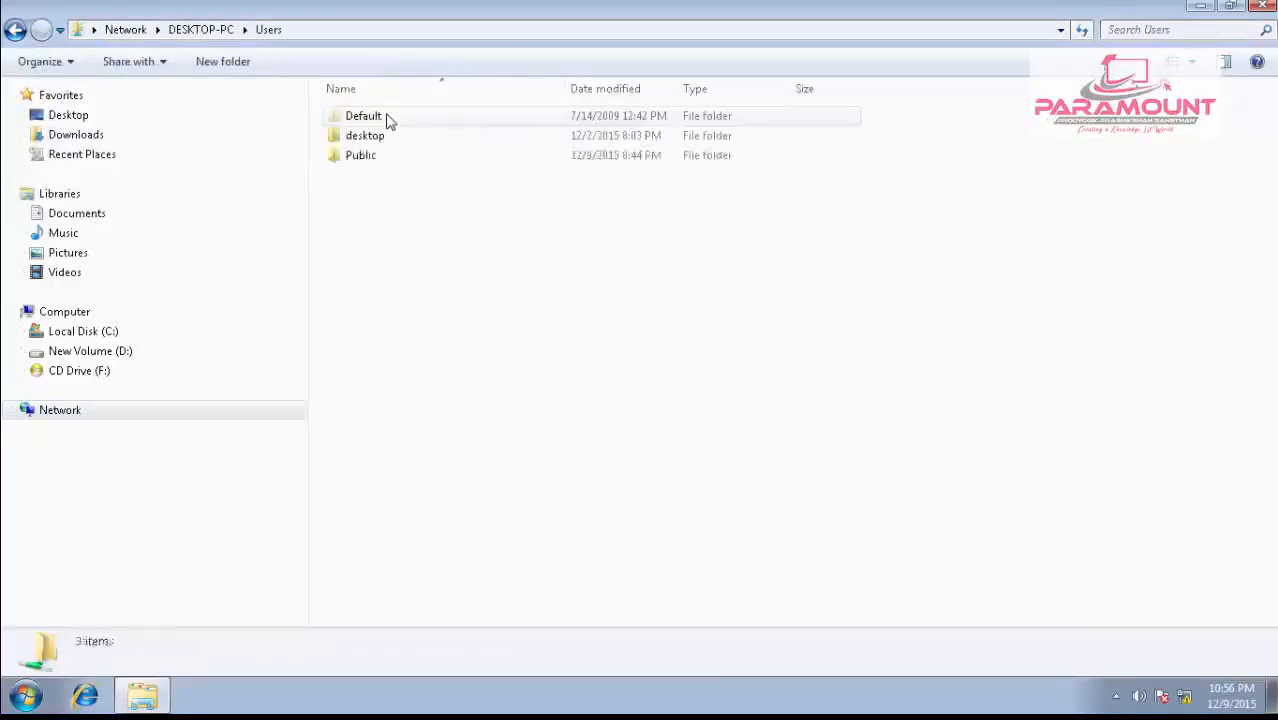
pyautogui.doubleClick(392, 158)
pyautogui.doubleClick(407, 183)
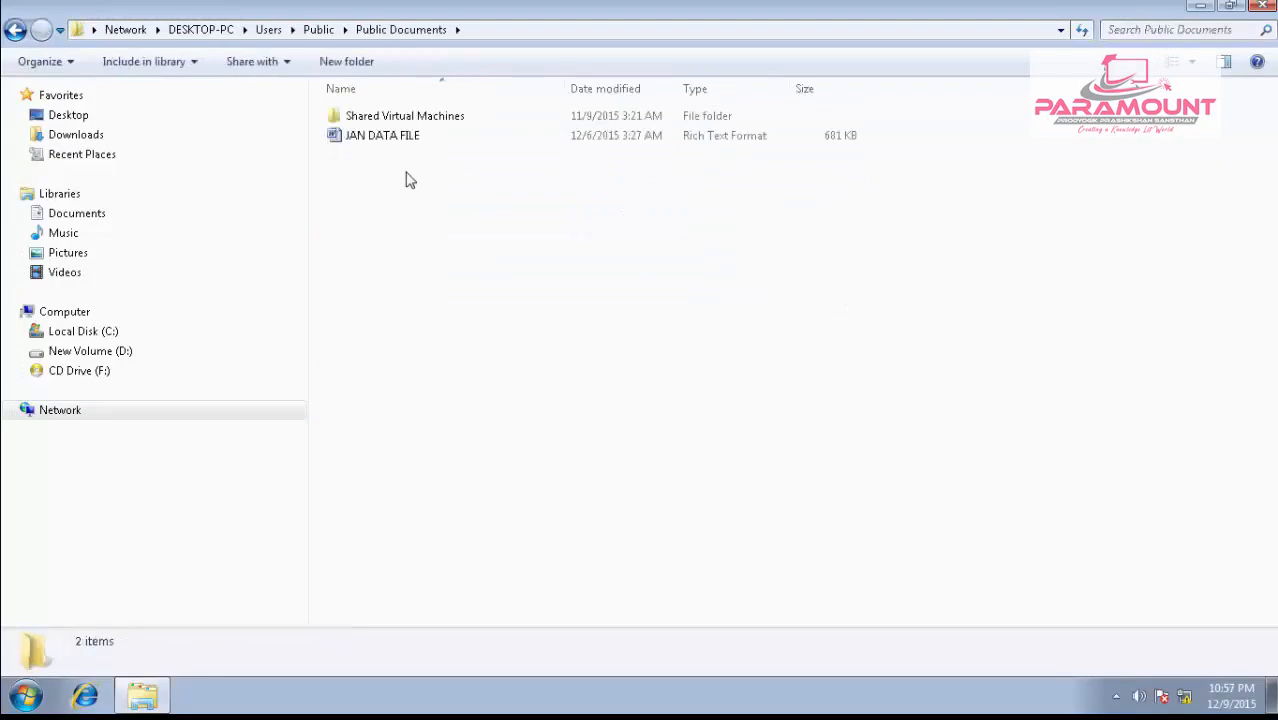
pyautogui.click(345, 133)
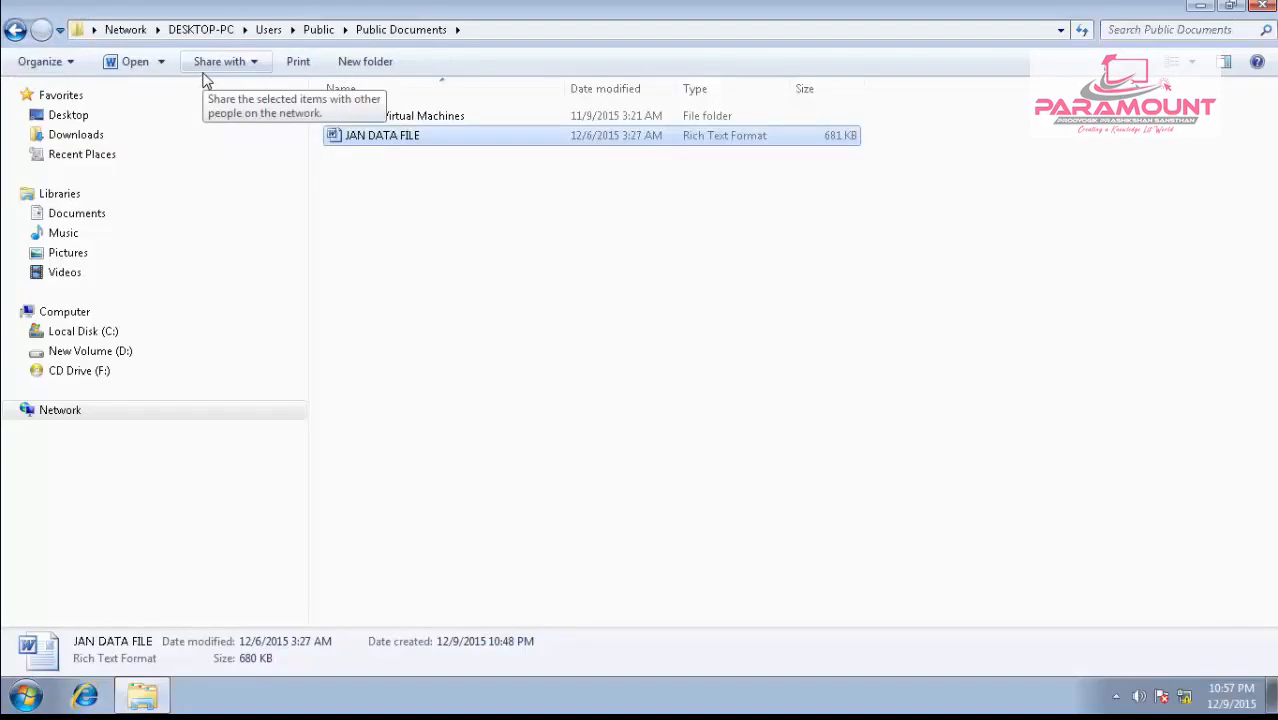
# Copy the img023 image from the Pictures library
pyautogui.click(62, 410)
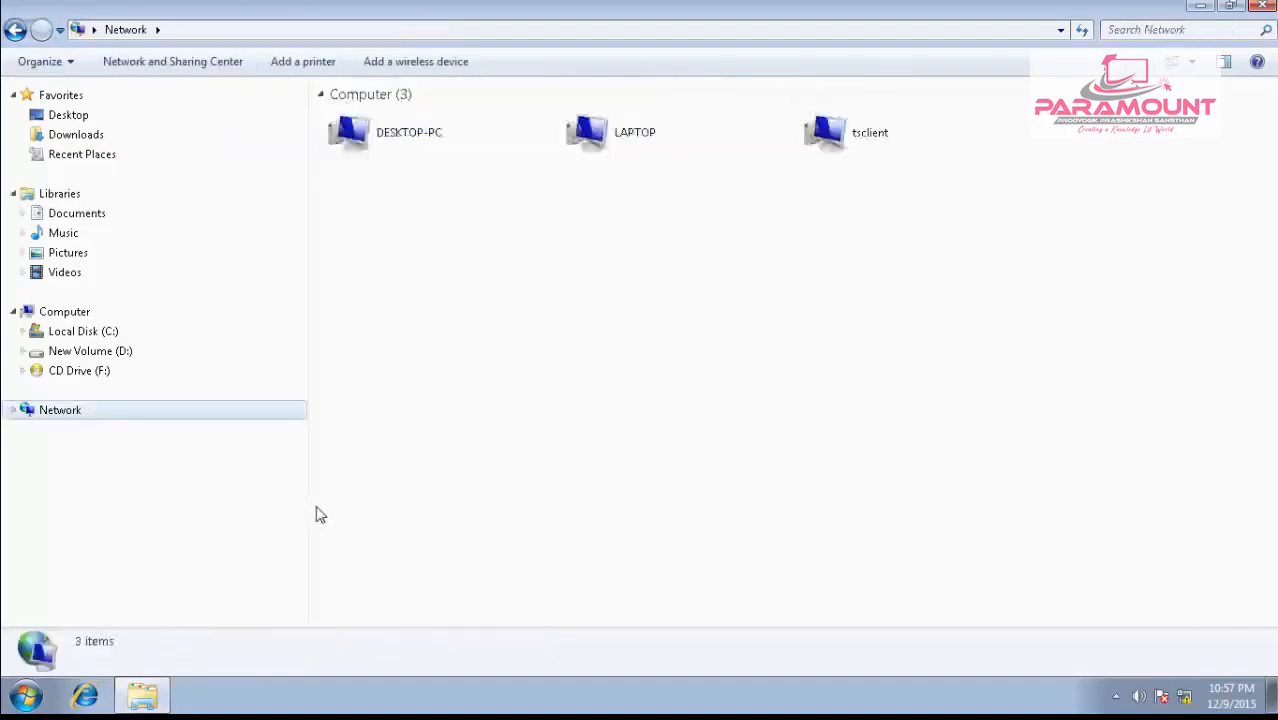
pyautogui.click(72, 254)
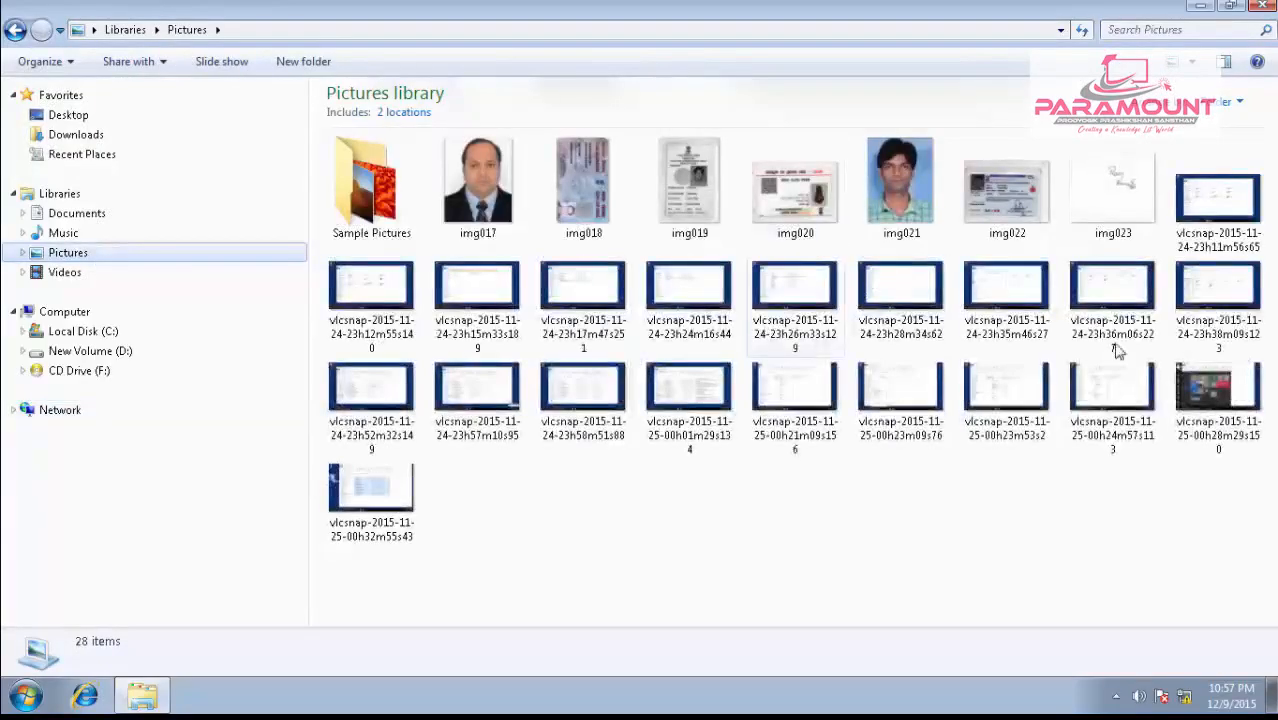
pyautogui.rightClick(1108, 205)
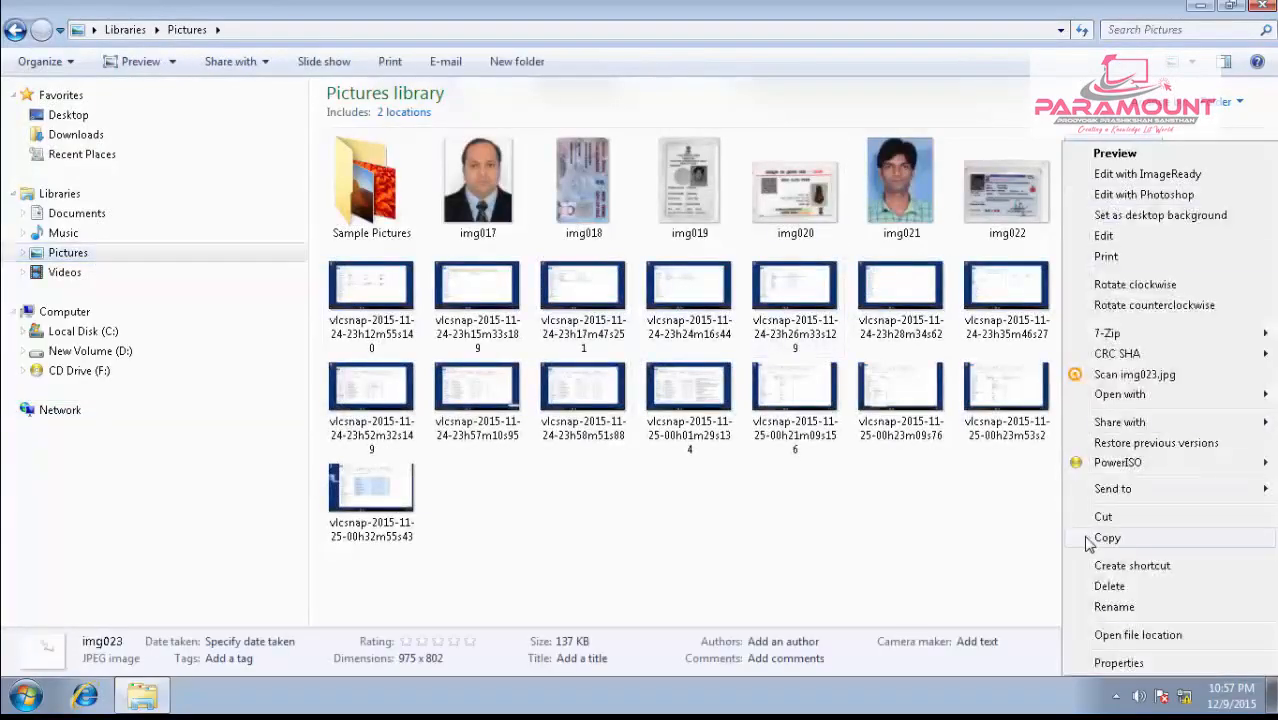
pyautogui.click(1092, 540)
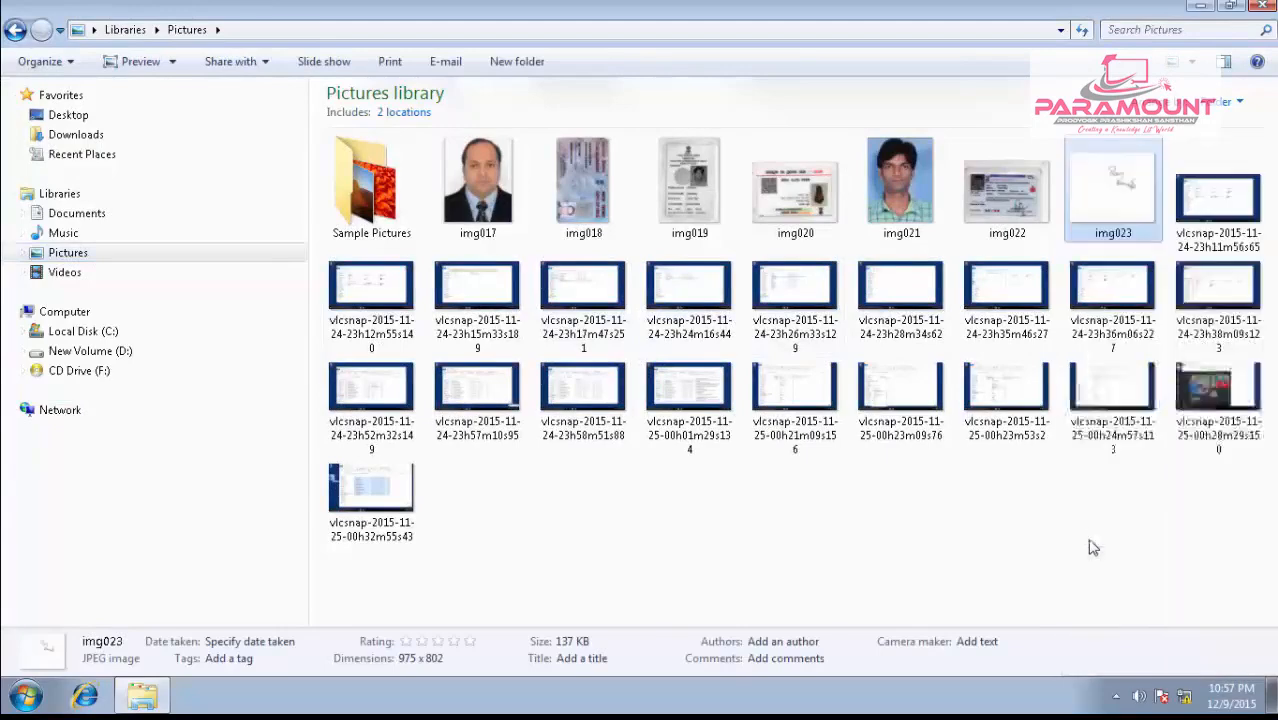
# Paste the copied image into Public Documents under Users > Public on the networked LAPTOP and close the window
pyautogui.click(44, 416)
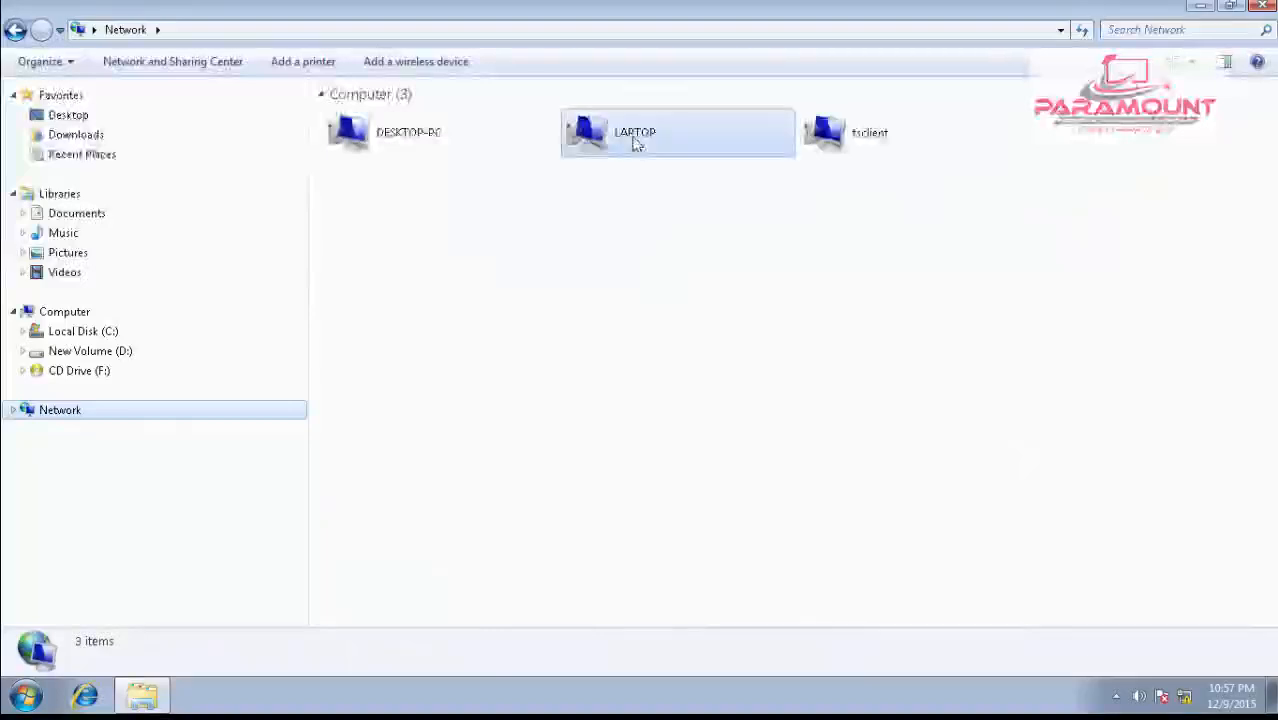
pyautogui.doubleClick(633, 142)
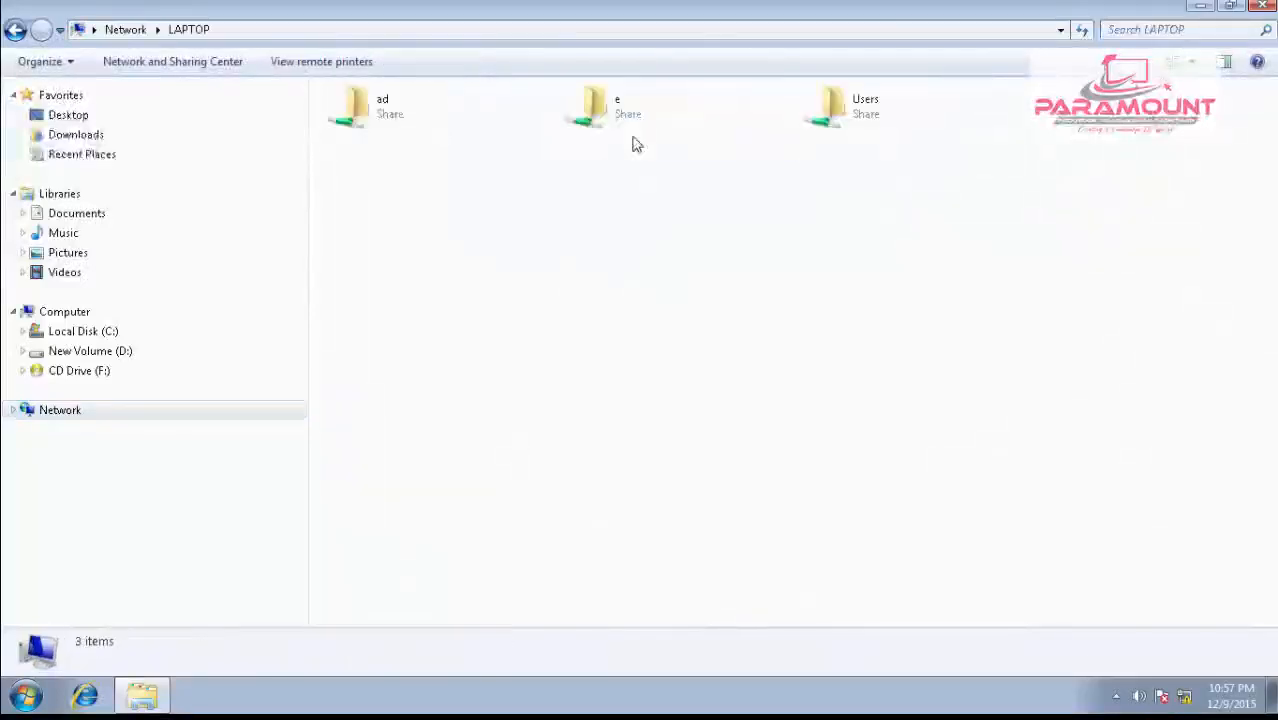
pyautogui.doubleClick(860, 110)
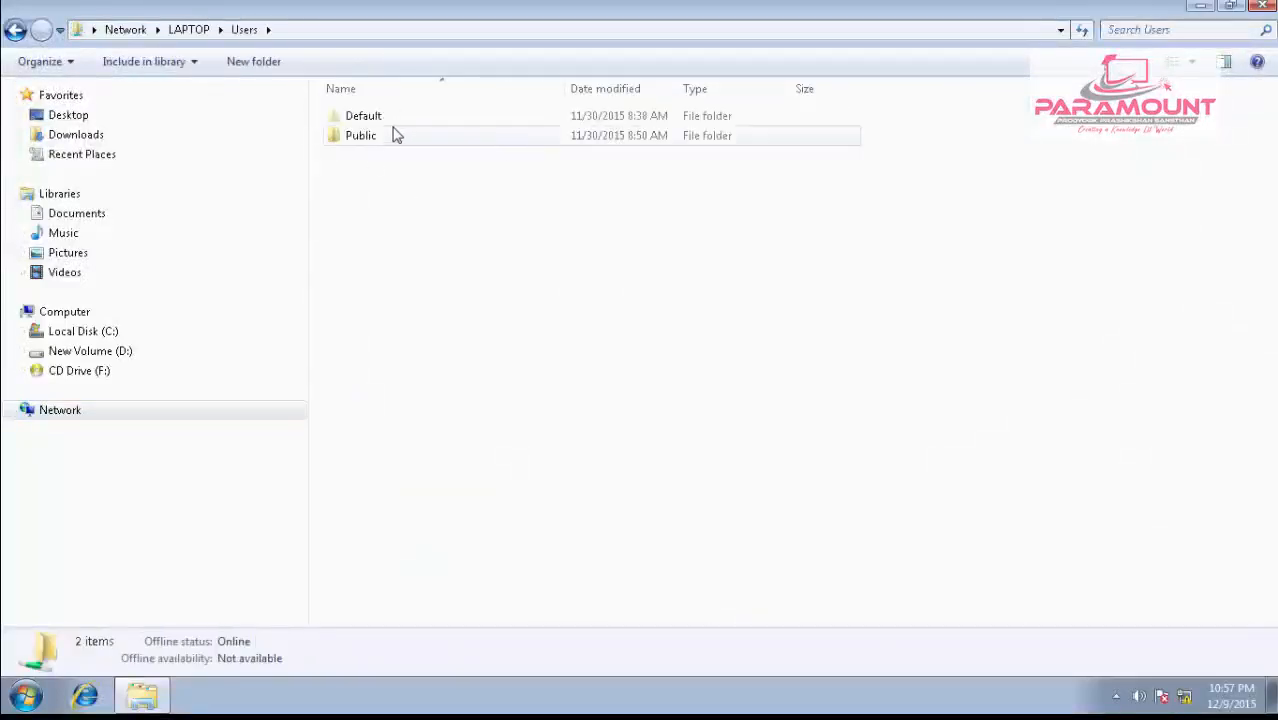
pyautogui.click(385, 145)
pyautogui.doubleClick(385, 145)
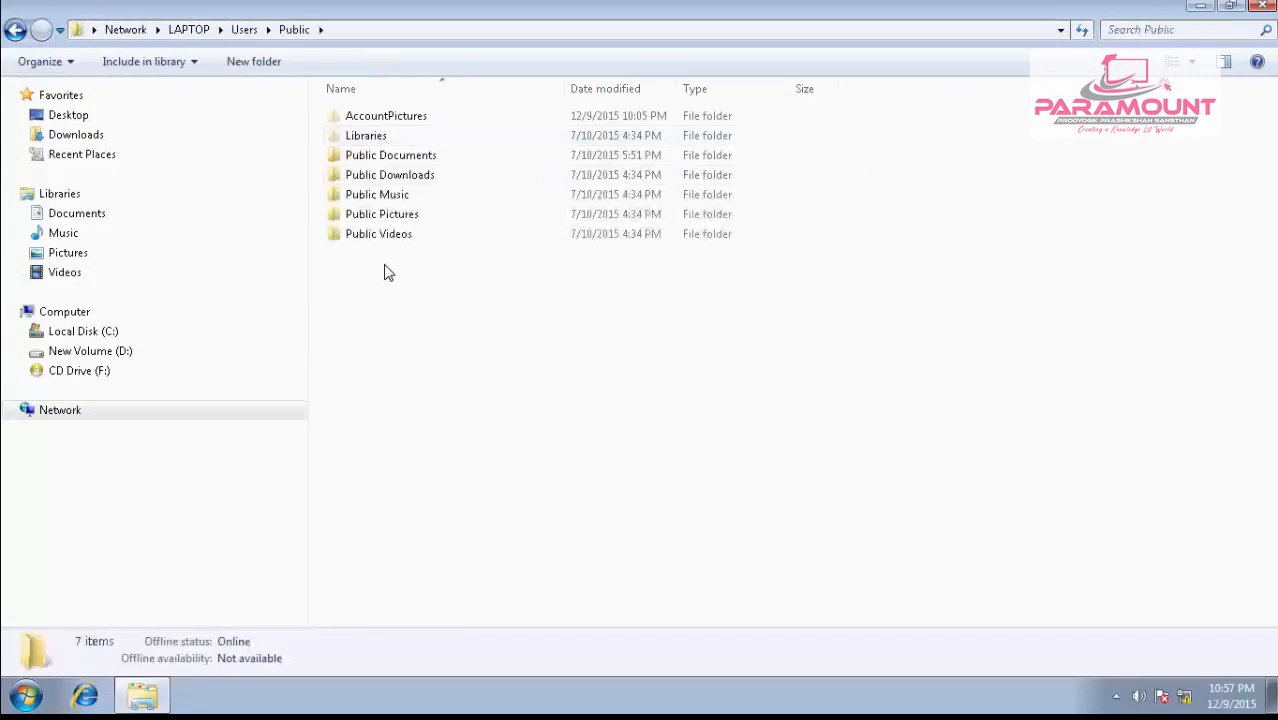
pyautogui.doubleClick(398, 158)
pyautogui.rightClick(501, 258)
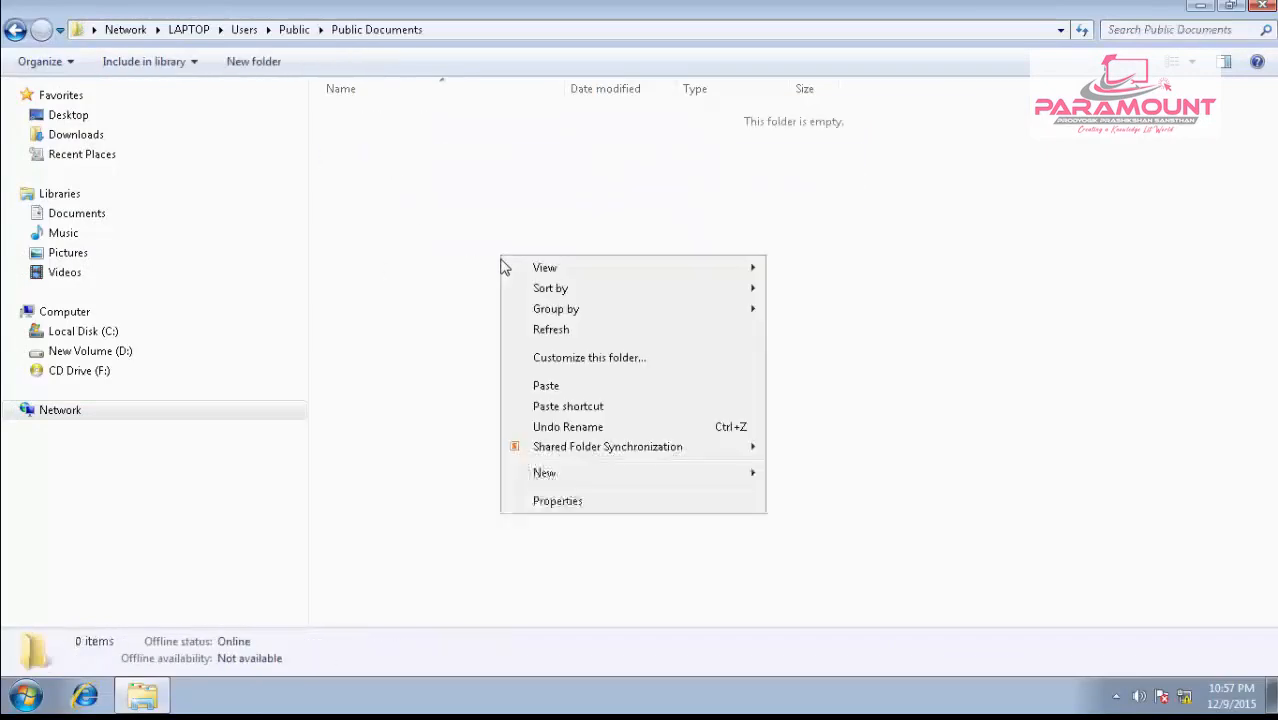
pyautogui.click(547, 386)
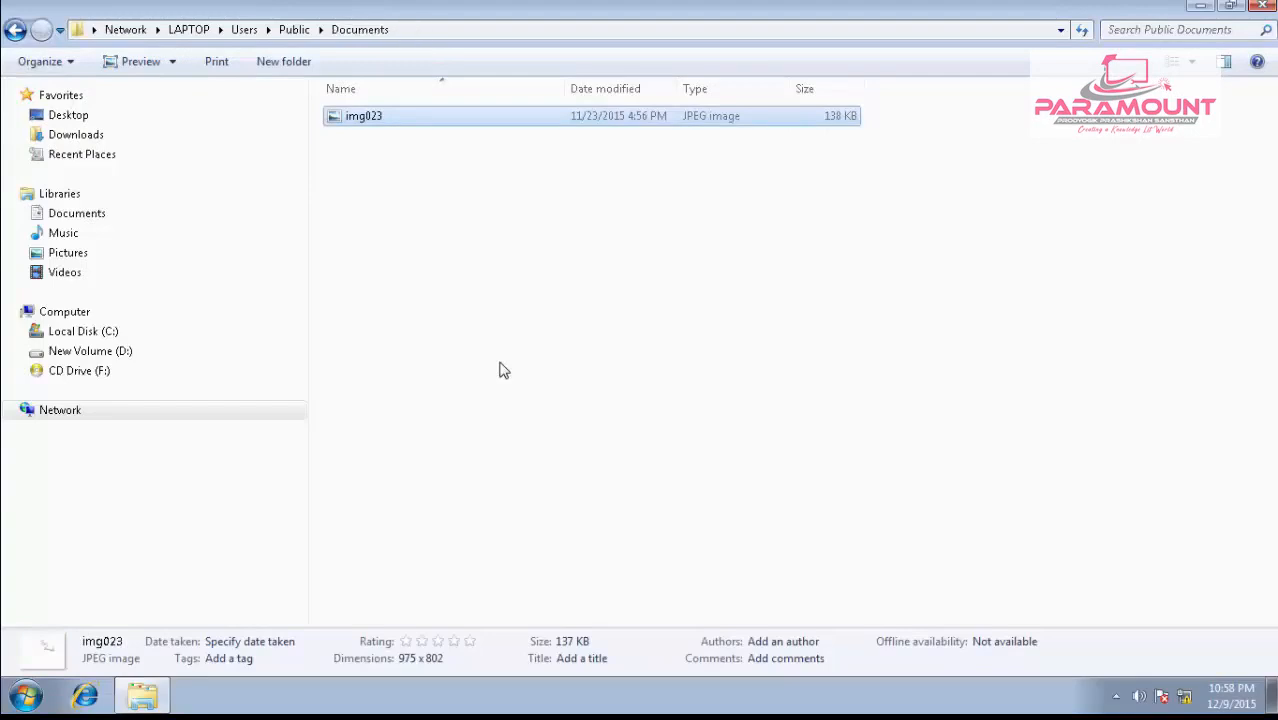
pyautogui.click(1263, 6)
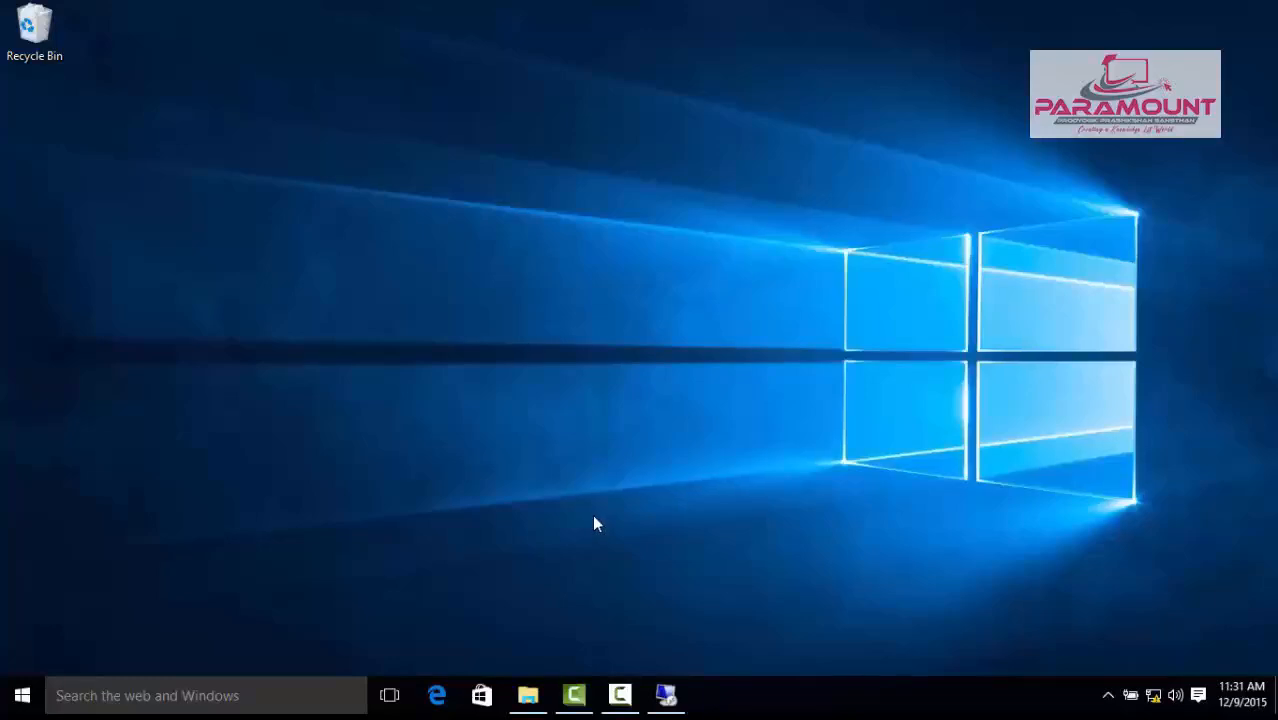
# On the Windows 10 laptop, browse the network to LAPTOP and open Users > Public > Public Documents
pyautogui.click(525, 698)
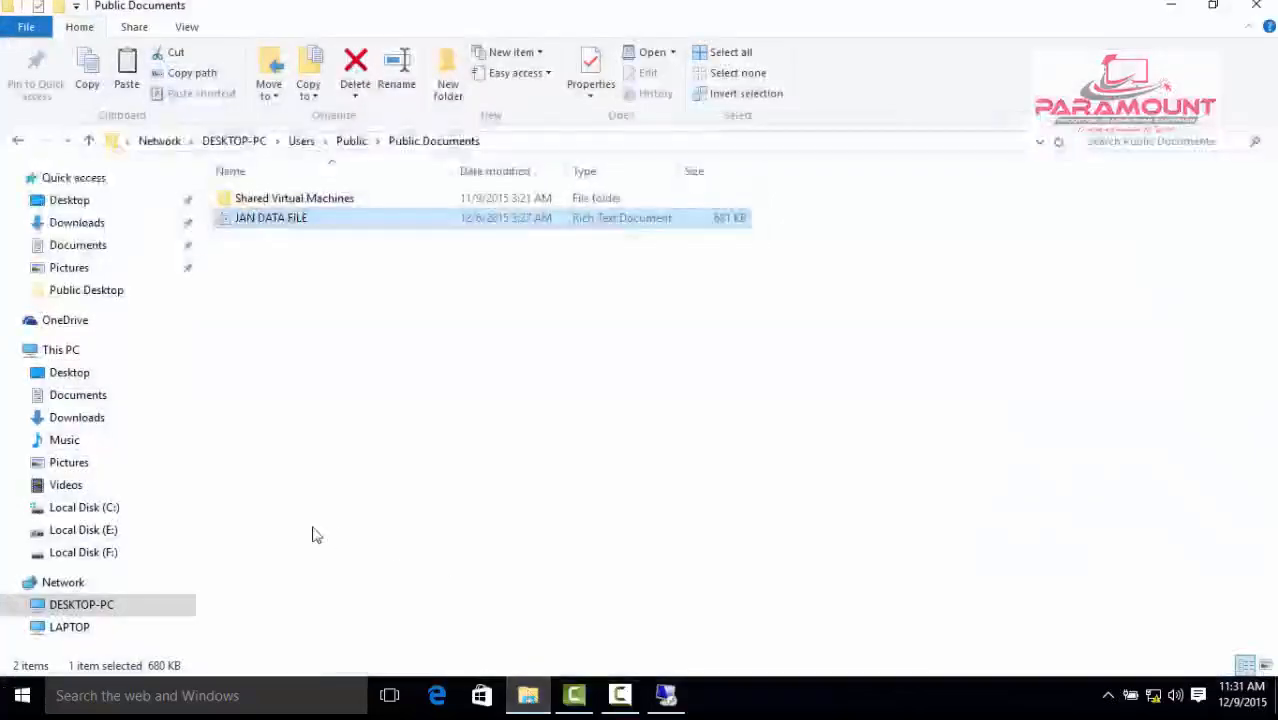
pyautogui.click(62, 584)
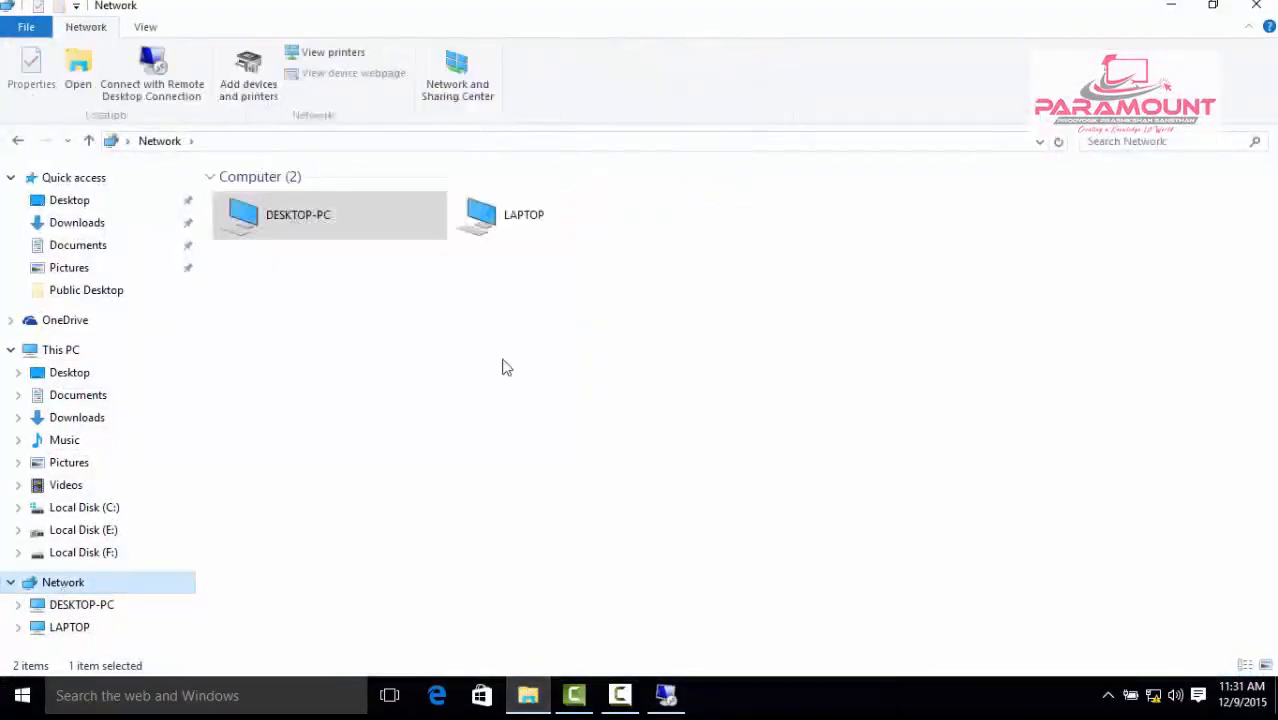
pyautogui.doubleClick(548, 228)
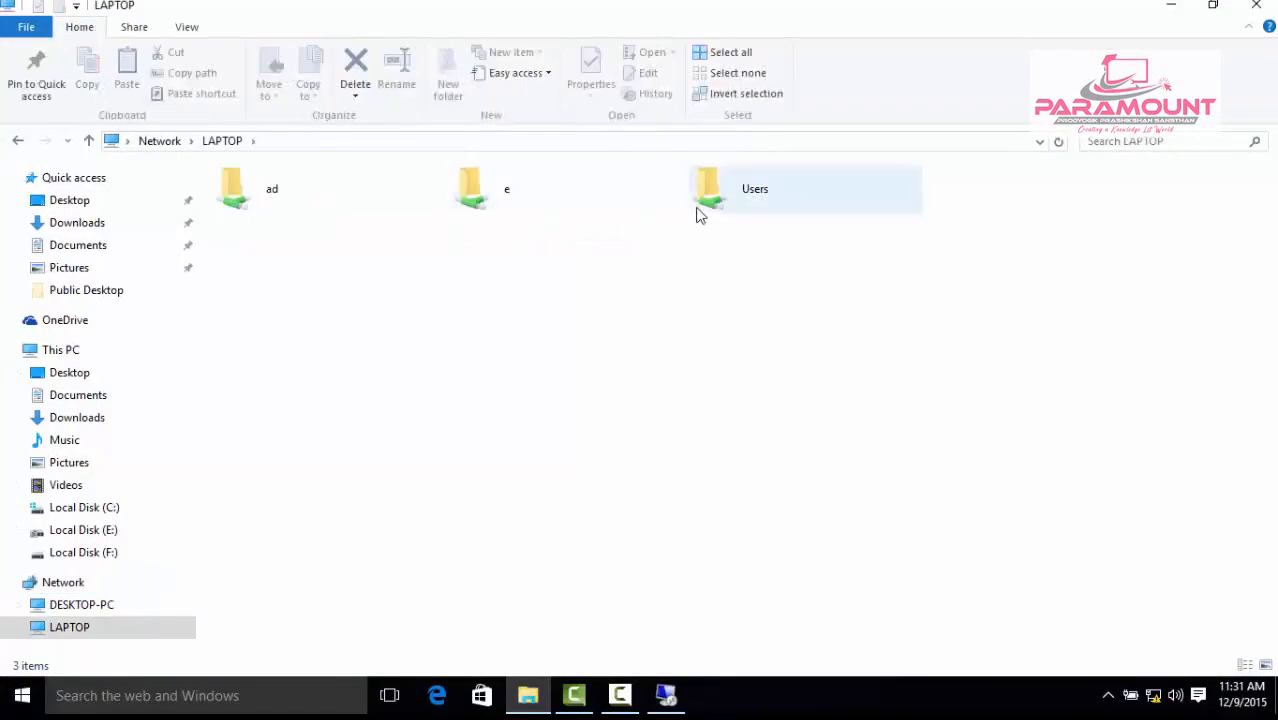
pyautogui.doubleClick(733, 200)
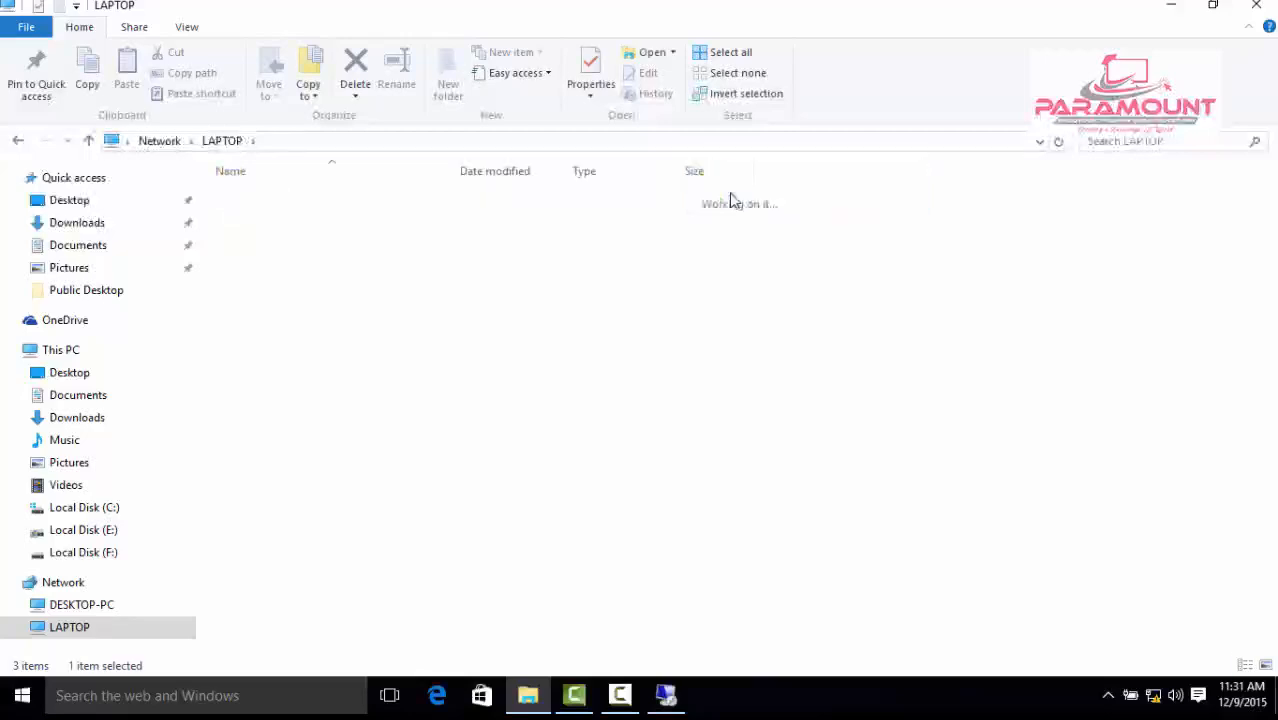
pyautogui.doubleClick(257, 244)
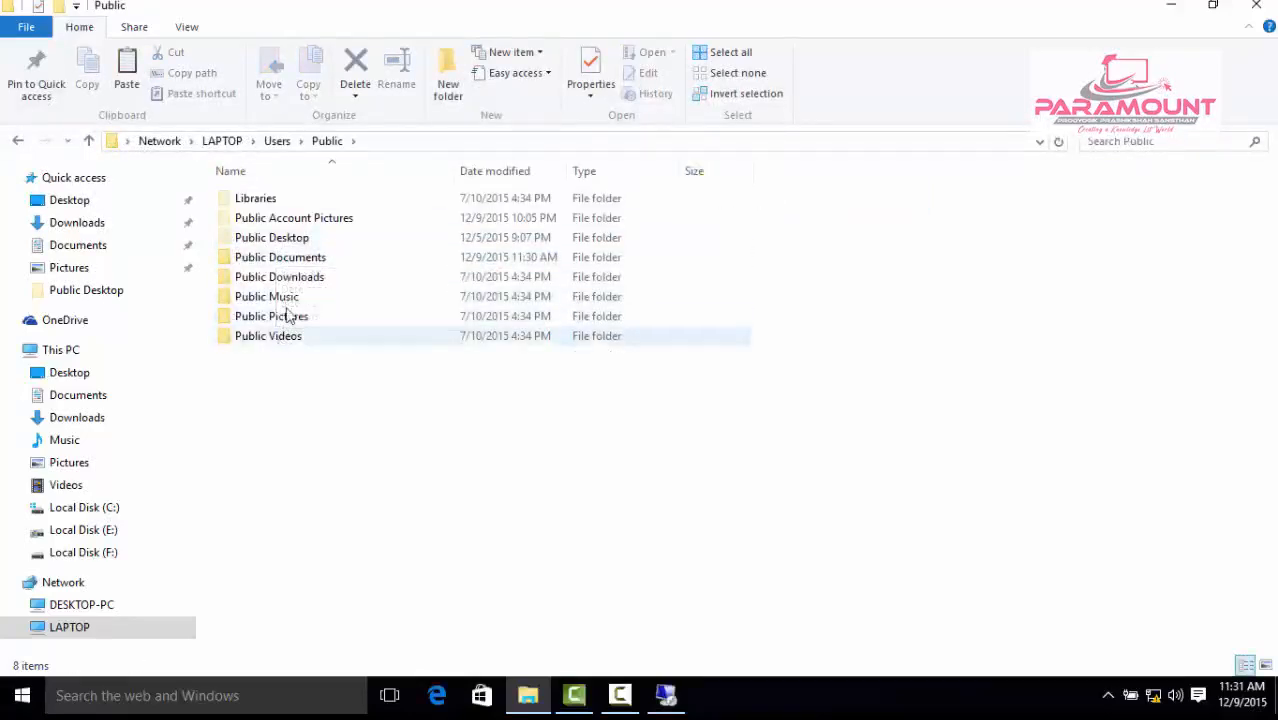
pyautogui.doubleClick(300, 261)
# Copy img023 from the shared Public Documents folder, minimize the window and paste the file onto the Windows 10 desktop
pyautogui.click(275, 203)
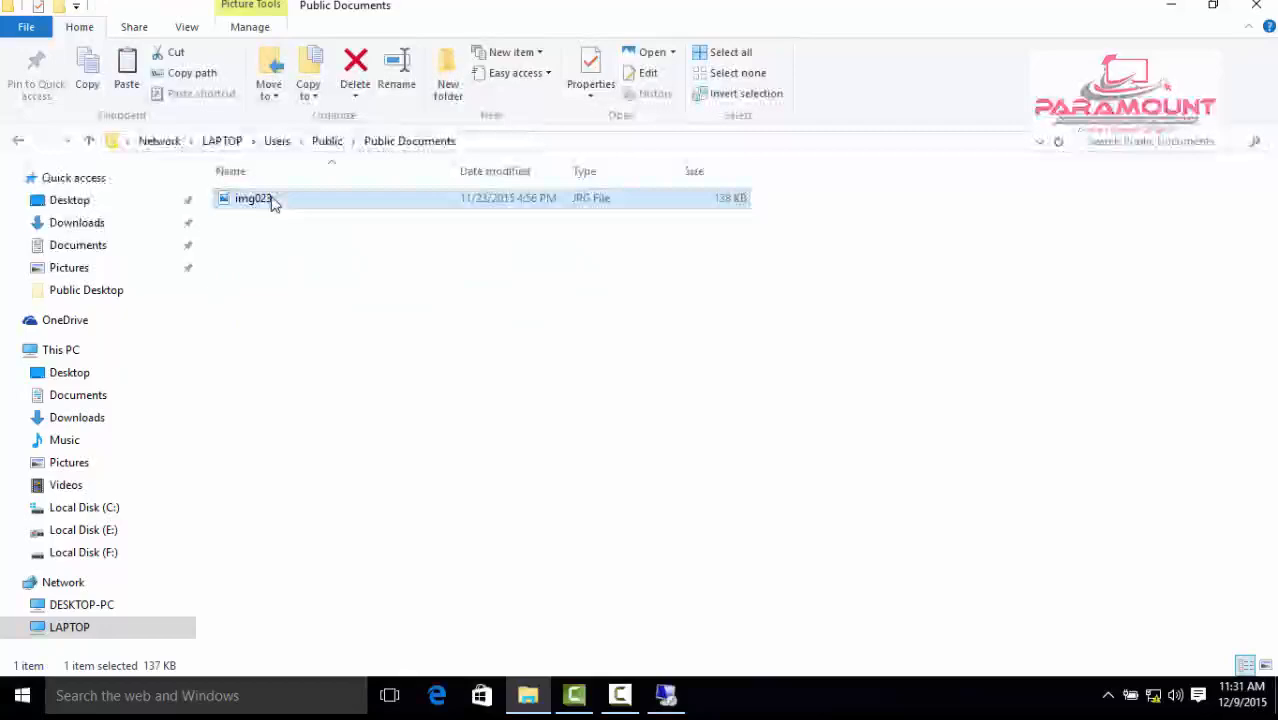
pyautogui.rightClick(275, 203)
pyautogui.click(337, 493)
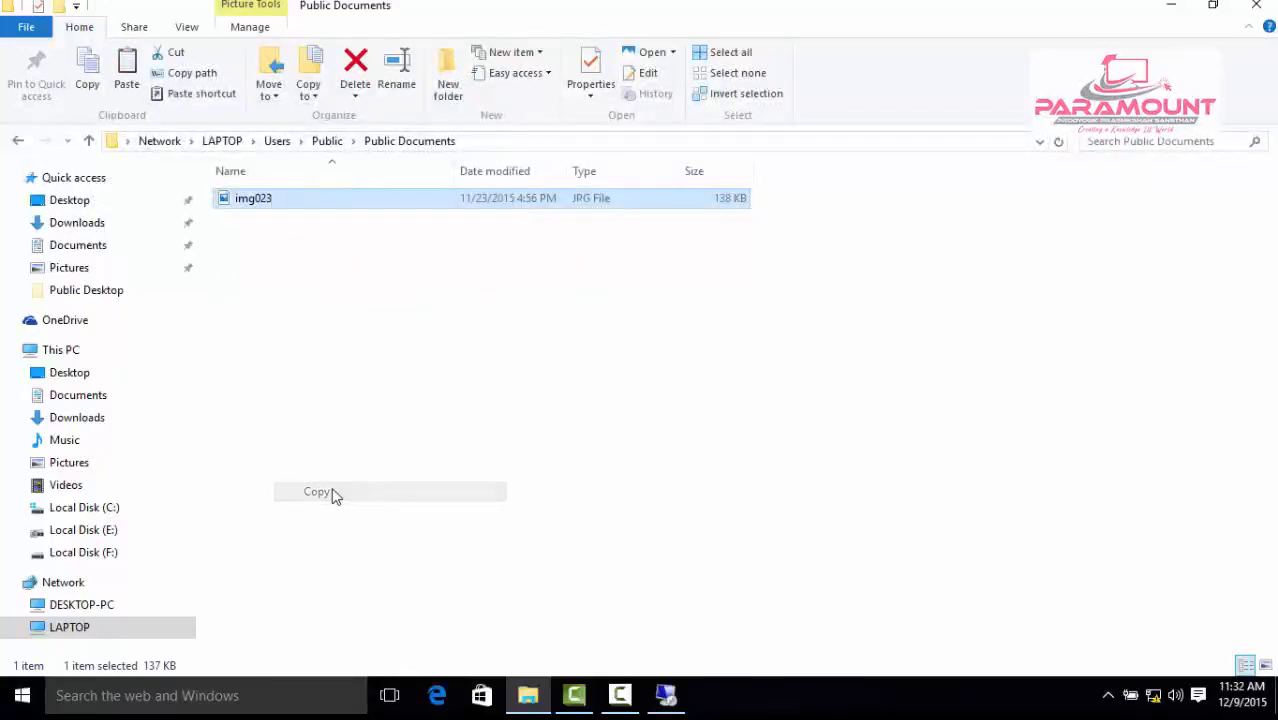
pyautogui.click(1162, 20)
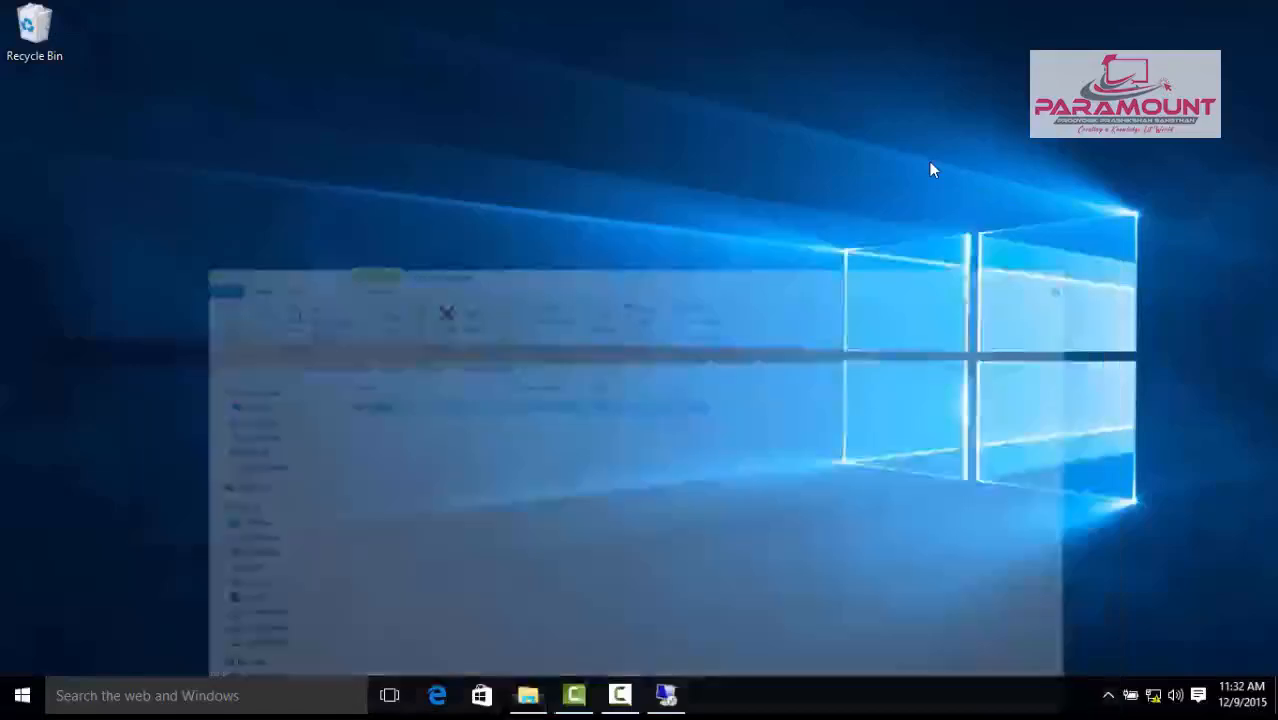
pyautogui.rightClick(34, 343)
pyautogui.click(80, 426)
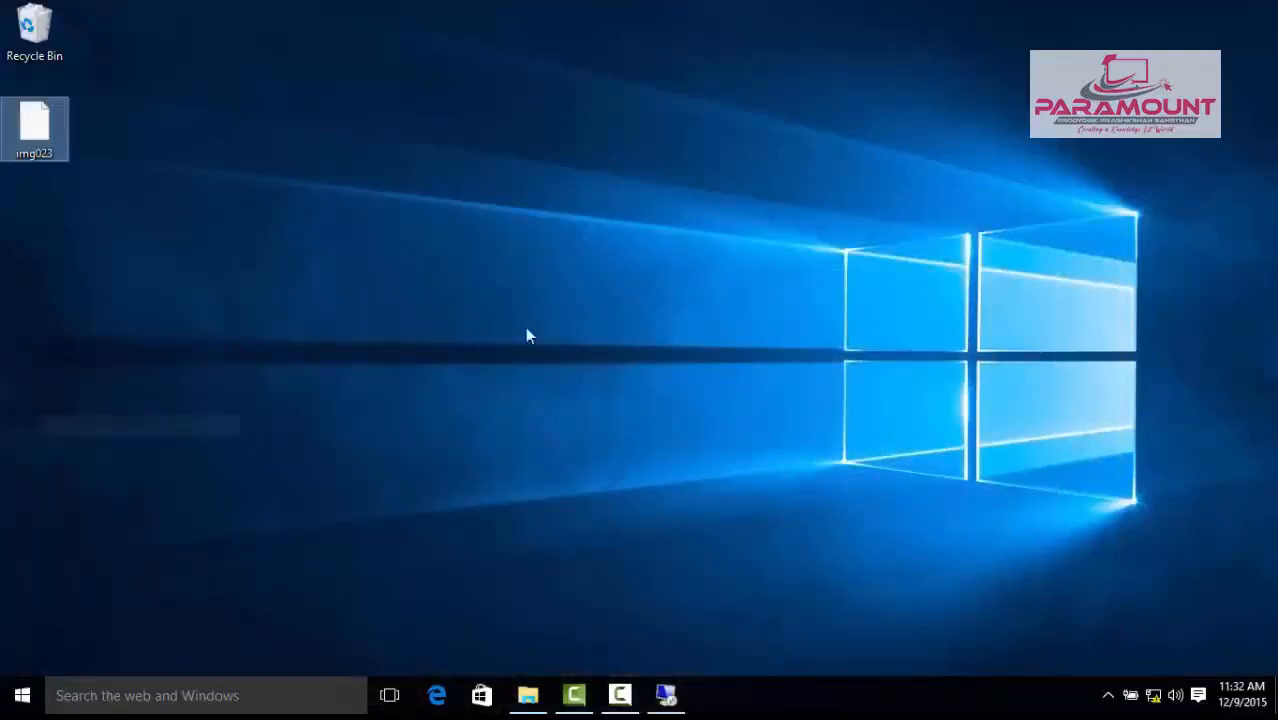